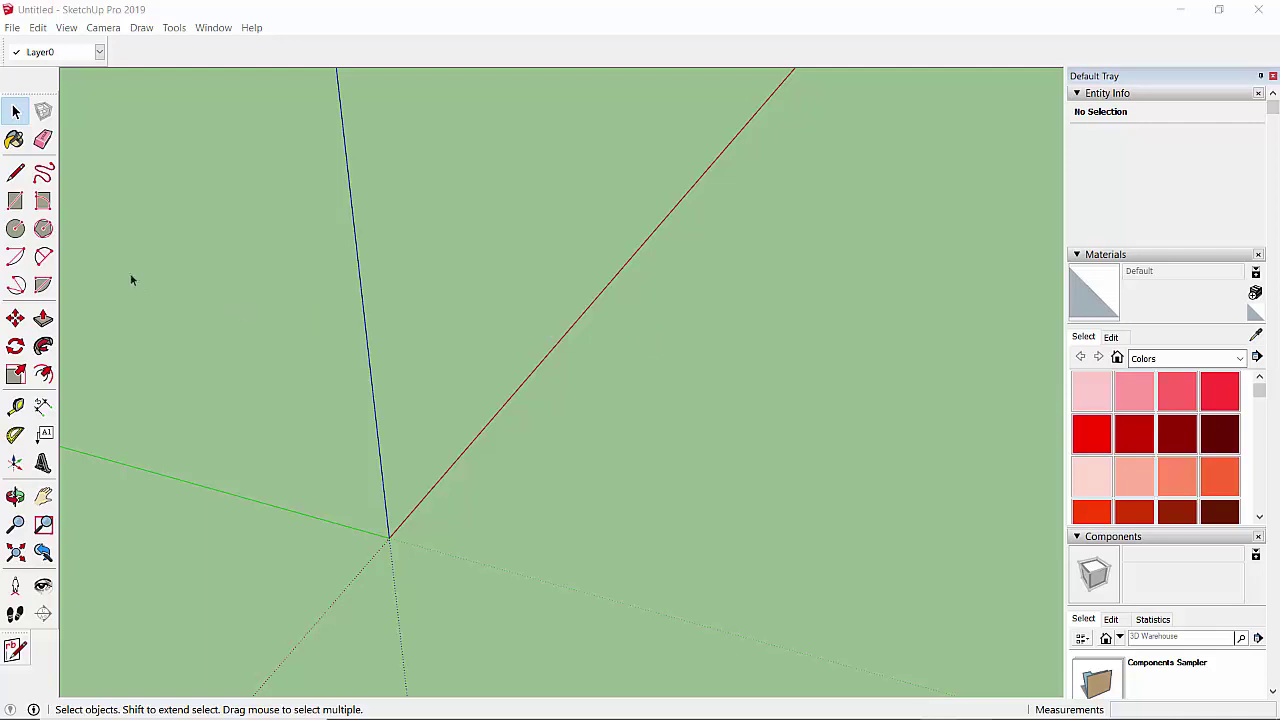
Draw three arcs beside the axes with the Arc, 2 Point Arc and 3 Point Arc tools.
{"action": "left_click", "coordinate": [14, 257]}
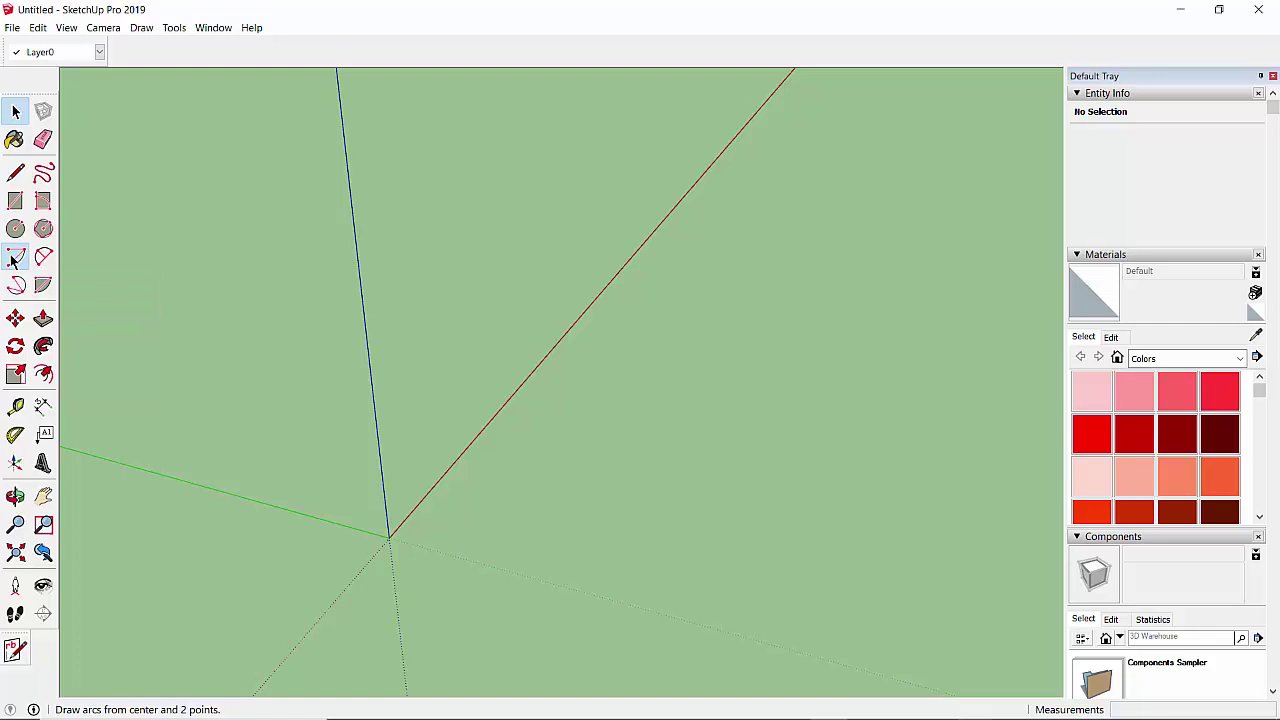
{"action": "left_click", "coordinate": [437, 282]}
{"action": "left_click", "coordinate": [401, 390]}
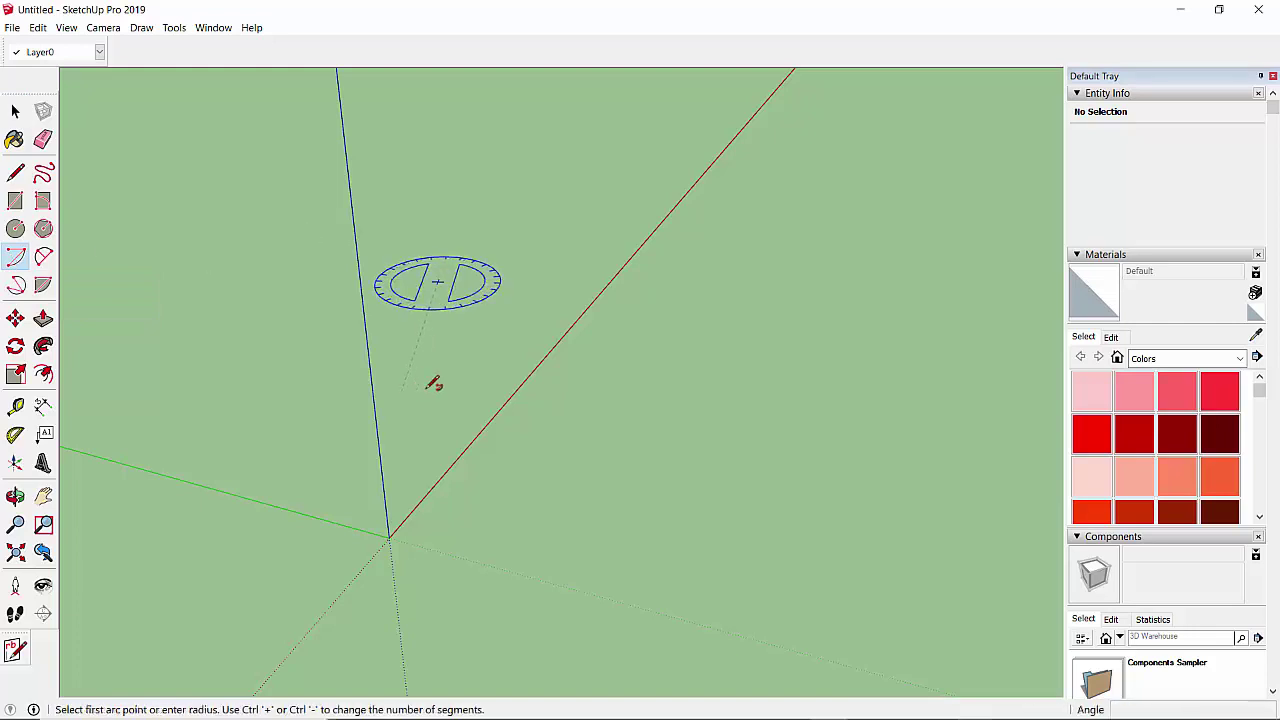
{"action": "left_click", "coordinate": [583, 282]}
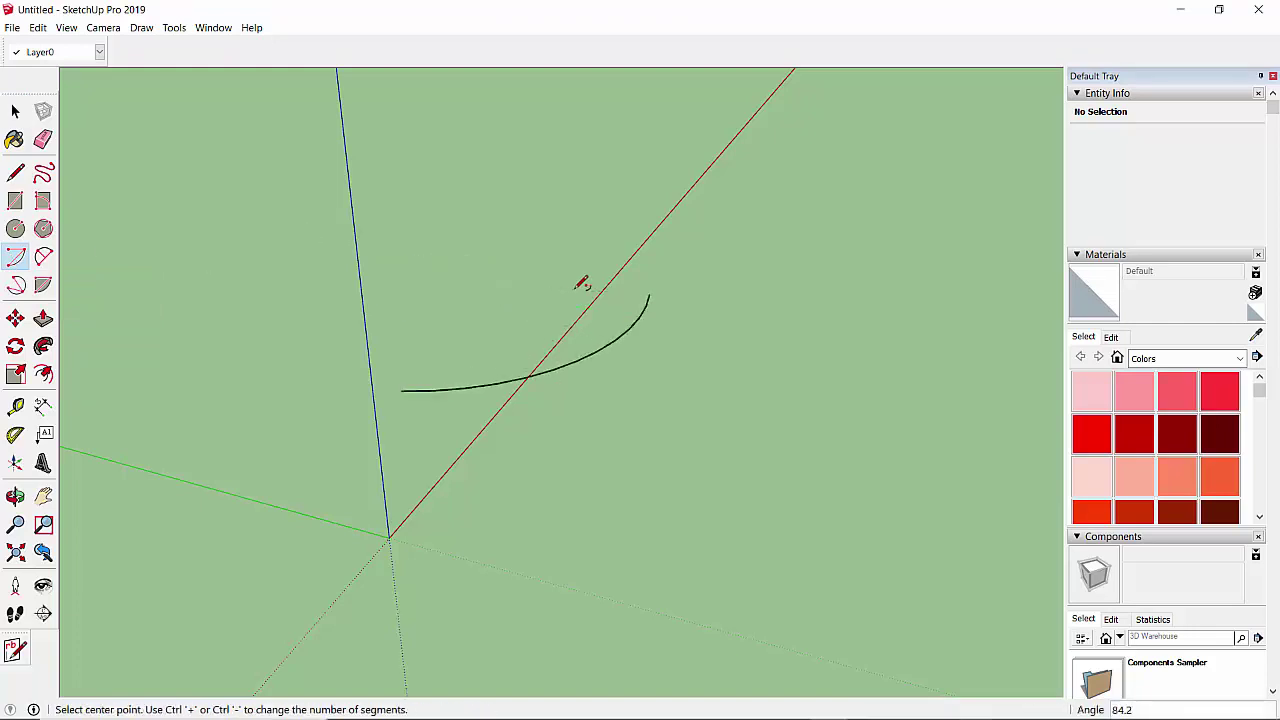
{"action": "left_click", "coordinate": [44, 258]}
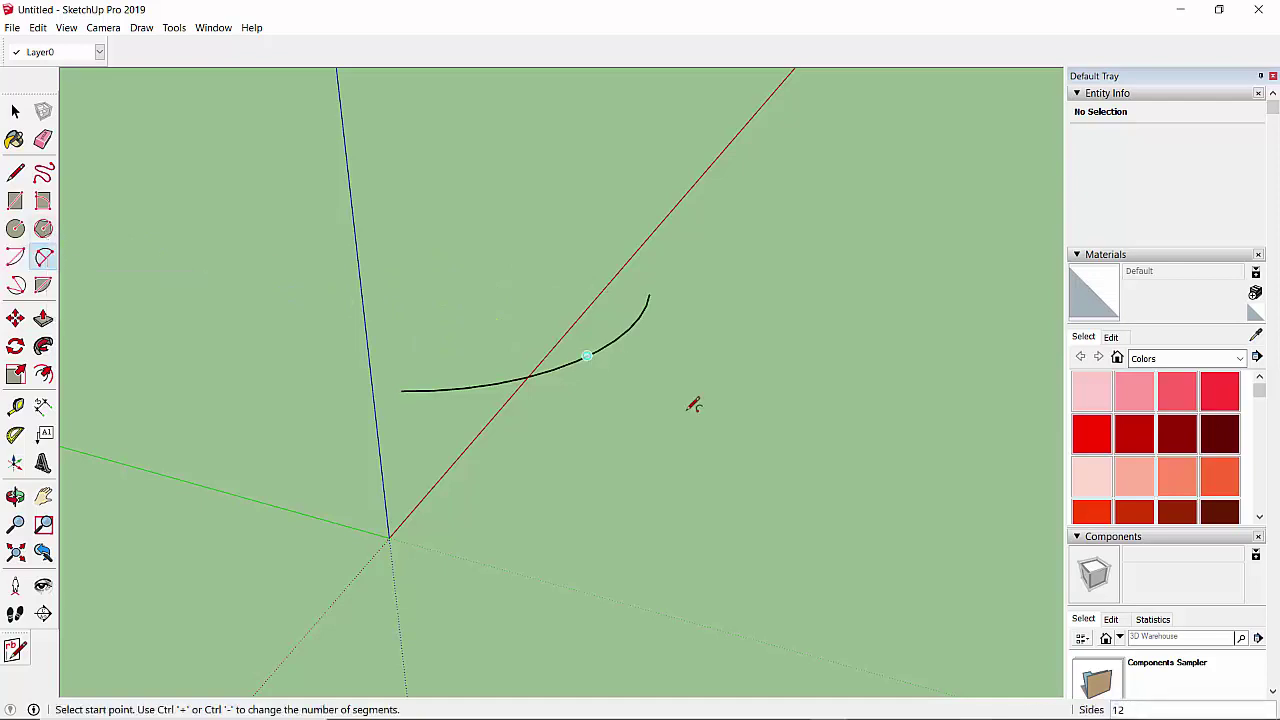
{"action": "left_click", "coordinate": [762, 374]}
{"action": "left_click", "coordinate": [876, 236]}
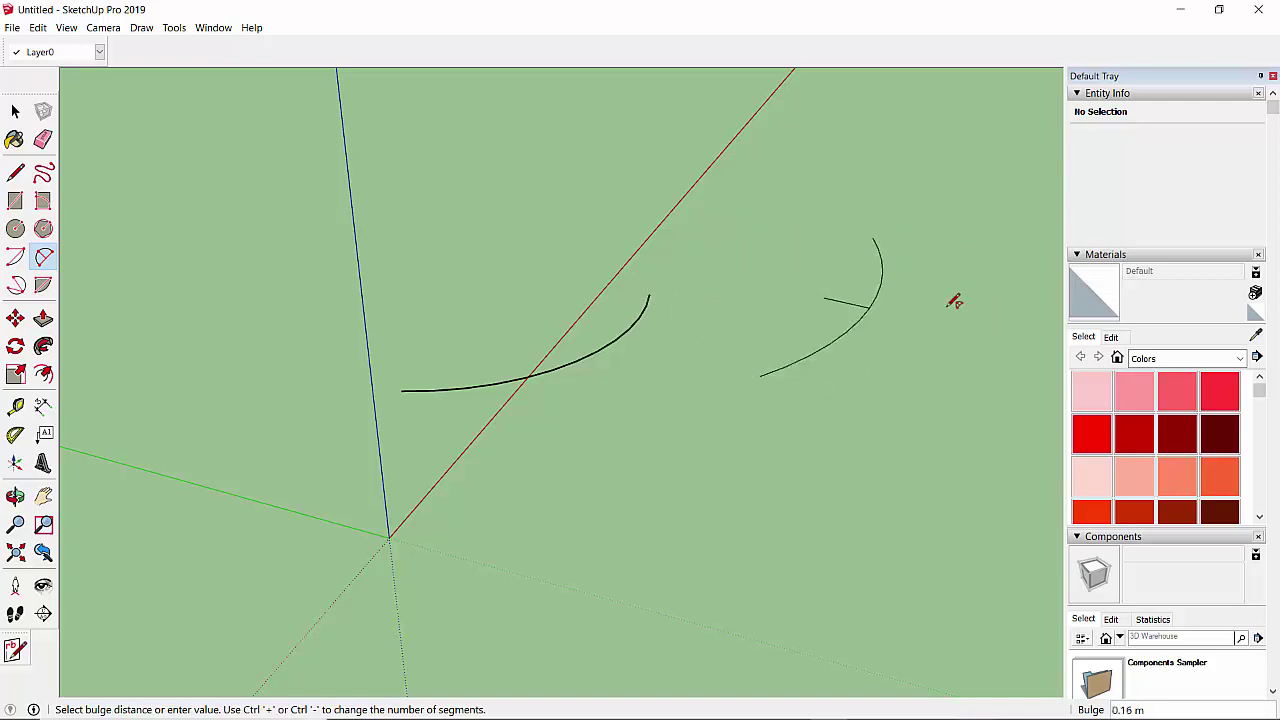
{"action": "left_click", "coordinate": [988, 316]}
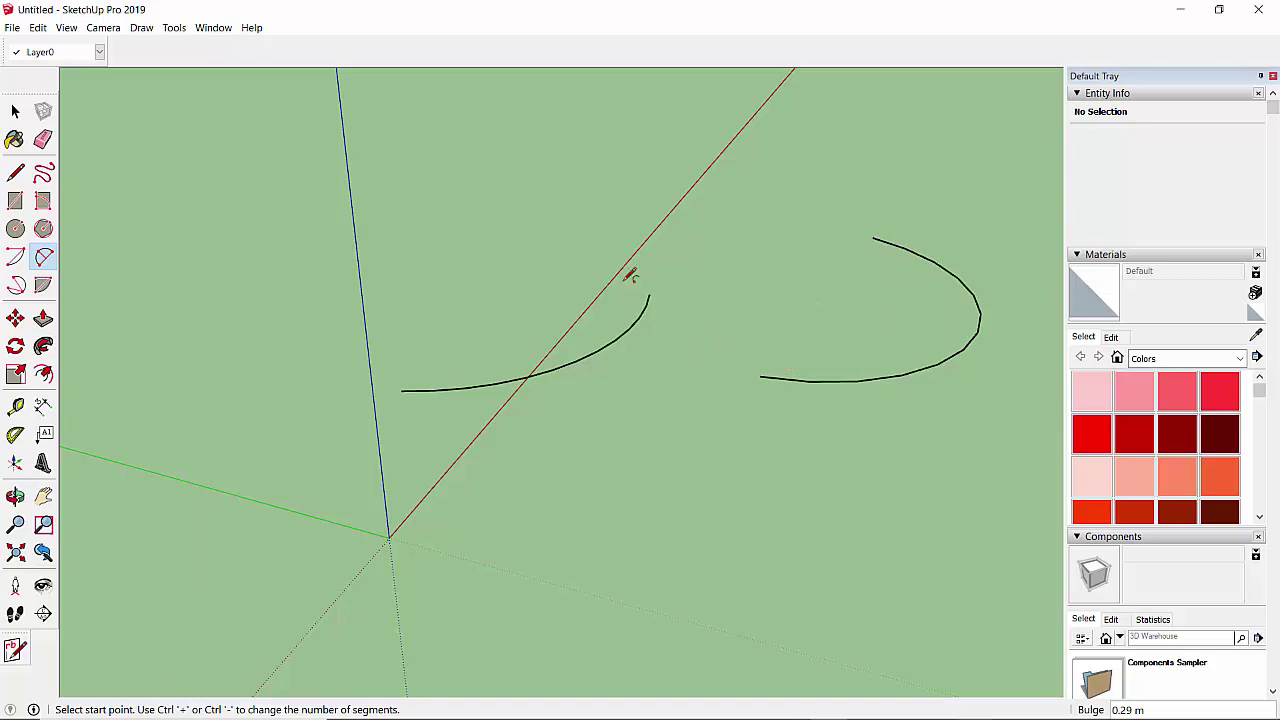
{"action": "left_click", "coordinate": [18, 288]}
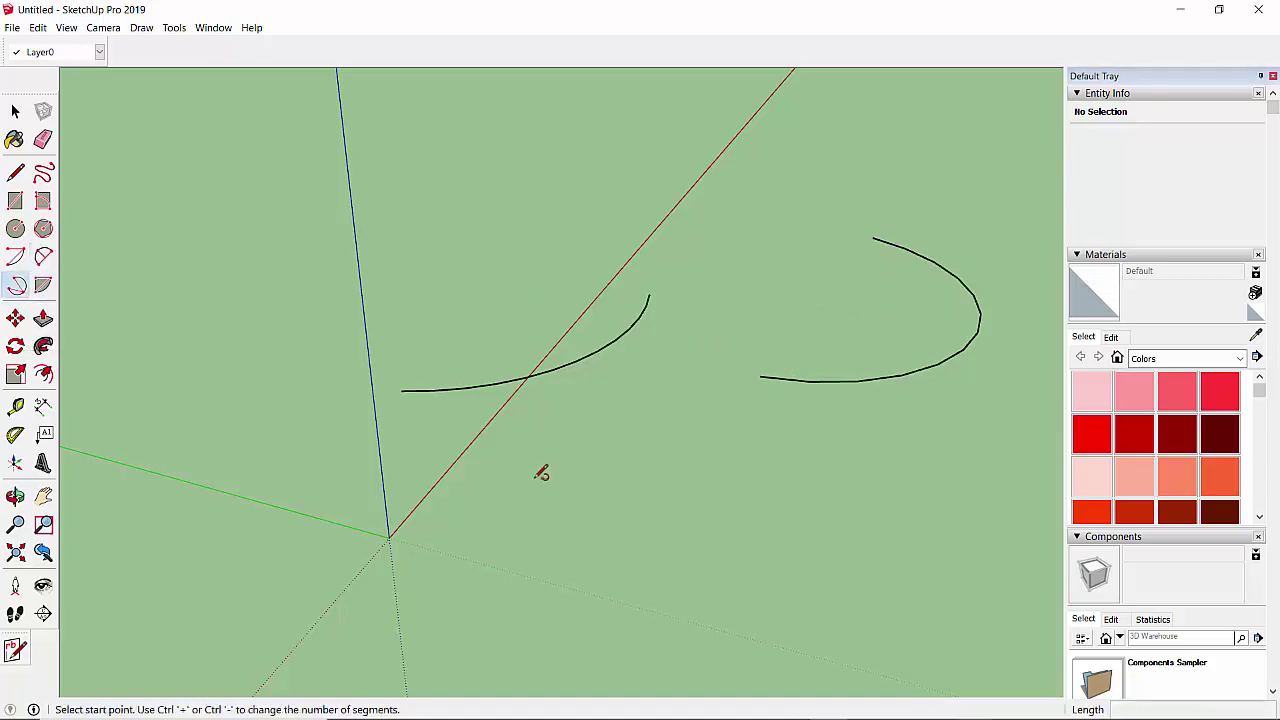
{"action": "left_click", "coordinate": [532, 478]}
{"action": "left_click", "coordinate": [770, 437]}
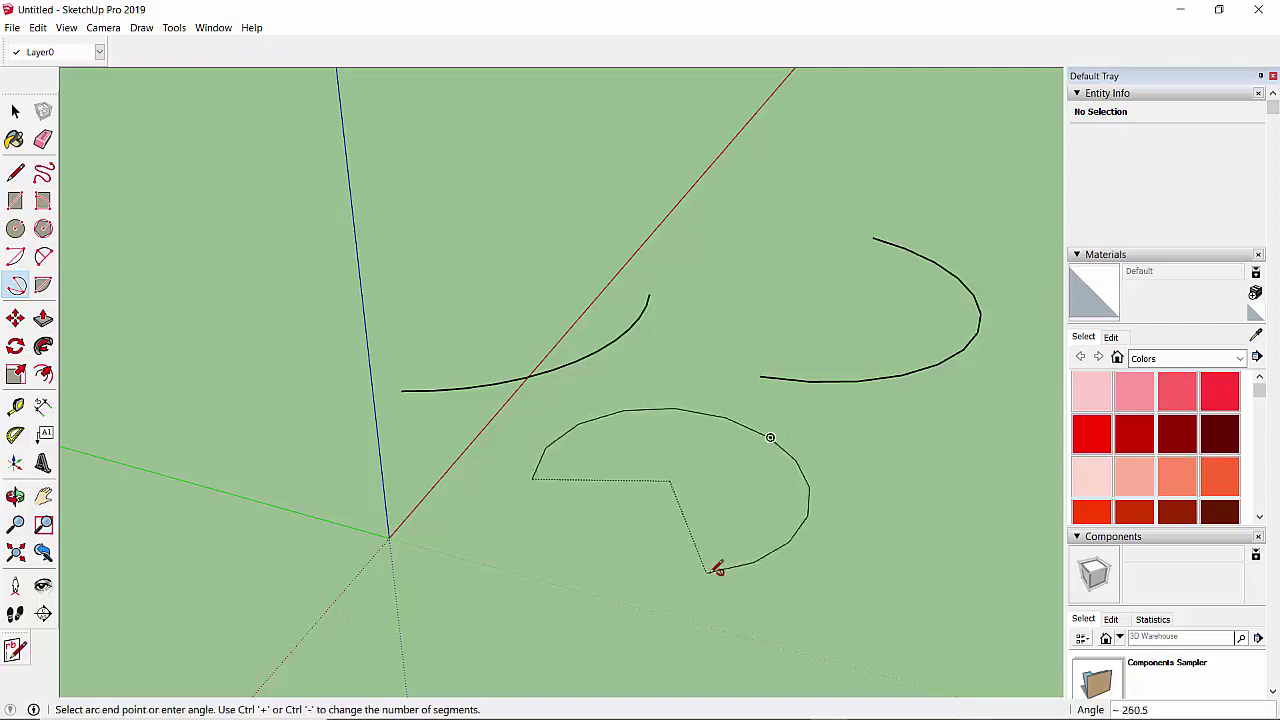
{"action": "left_click", "coordinate": [708, 571]}
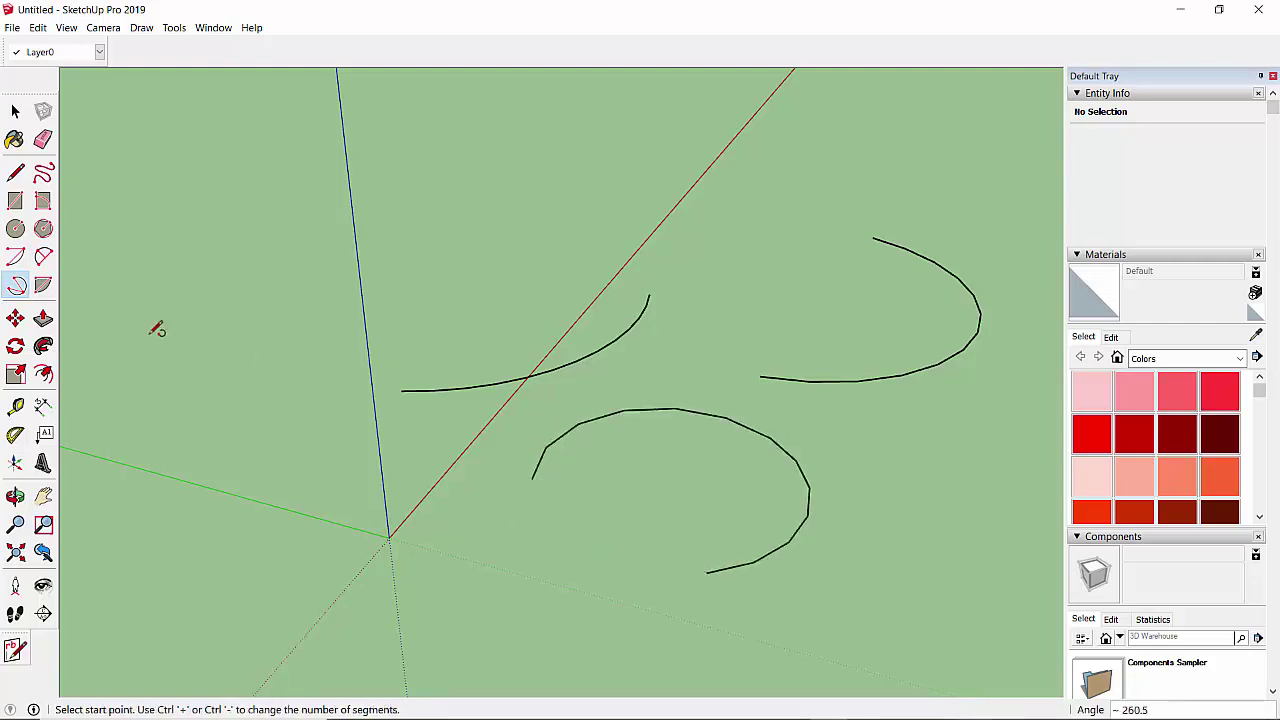
Draw a grey filled pie wedge with the Pie tool.
{"action": "left_click", "coordinate": [43, 288]}
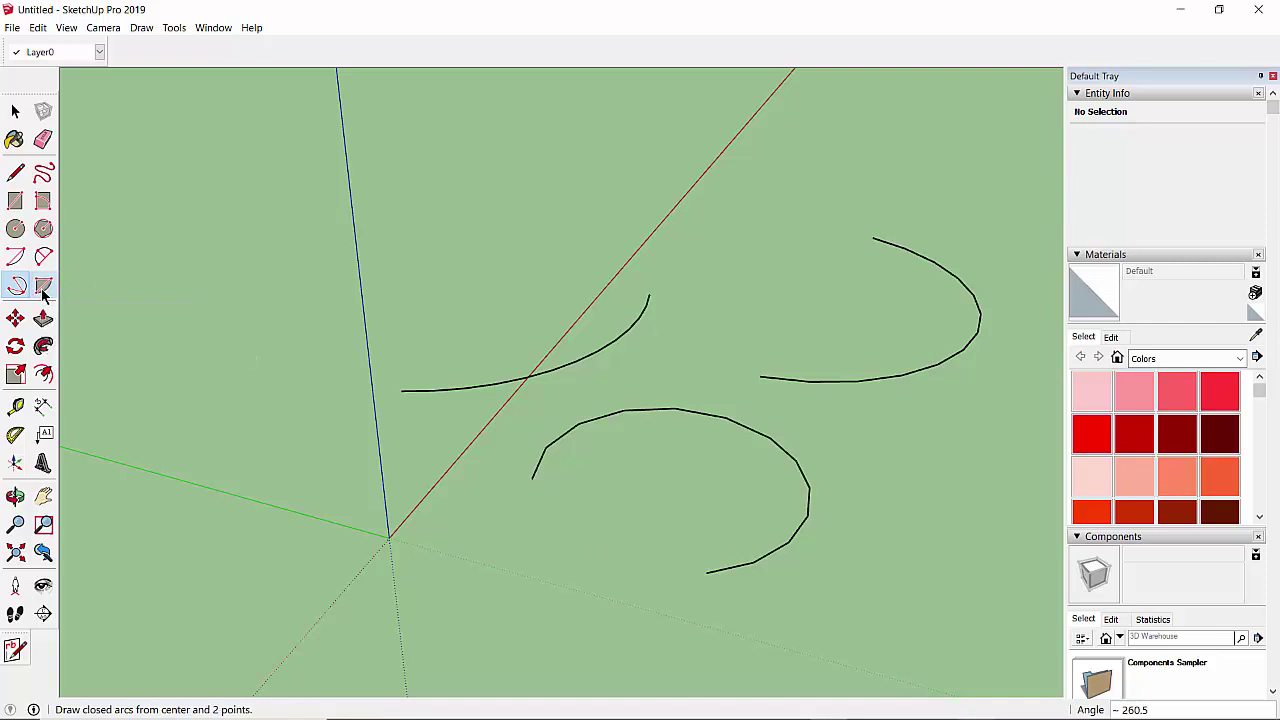
{"action": "left_click", "coordinate": [270, 283]}
{"action": "left_click", "coordinate": [188, 428]}
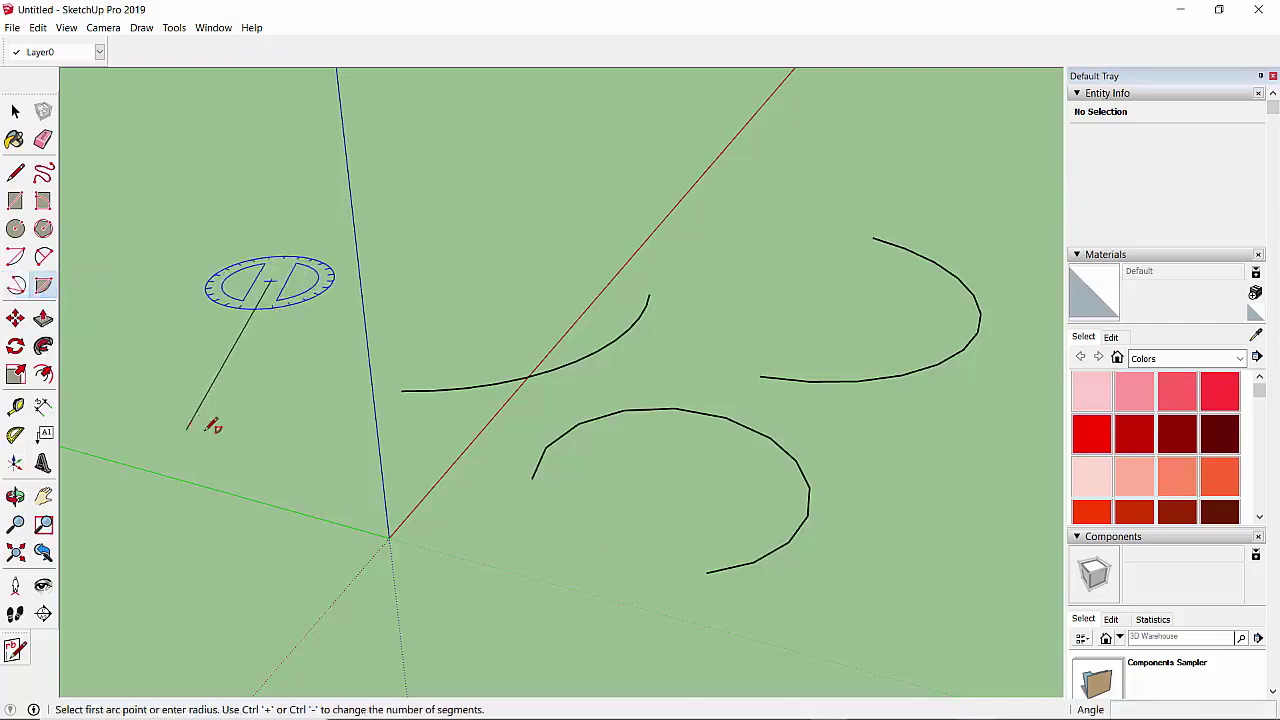
{"action": "left_click", "coordinate": [370, 403]}
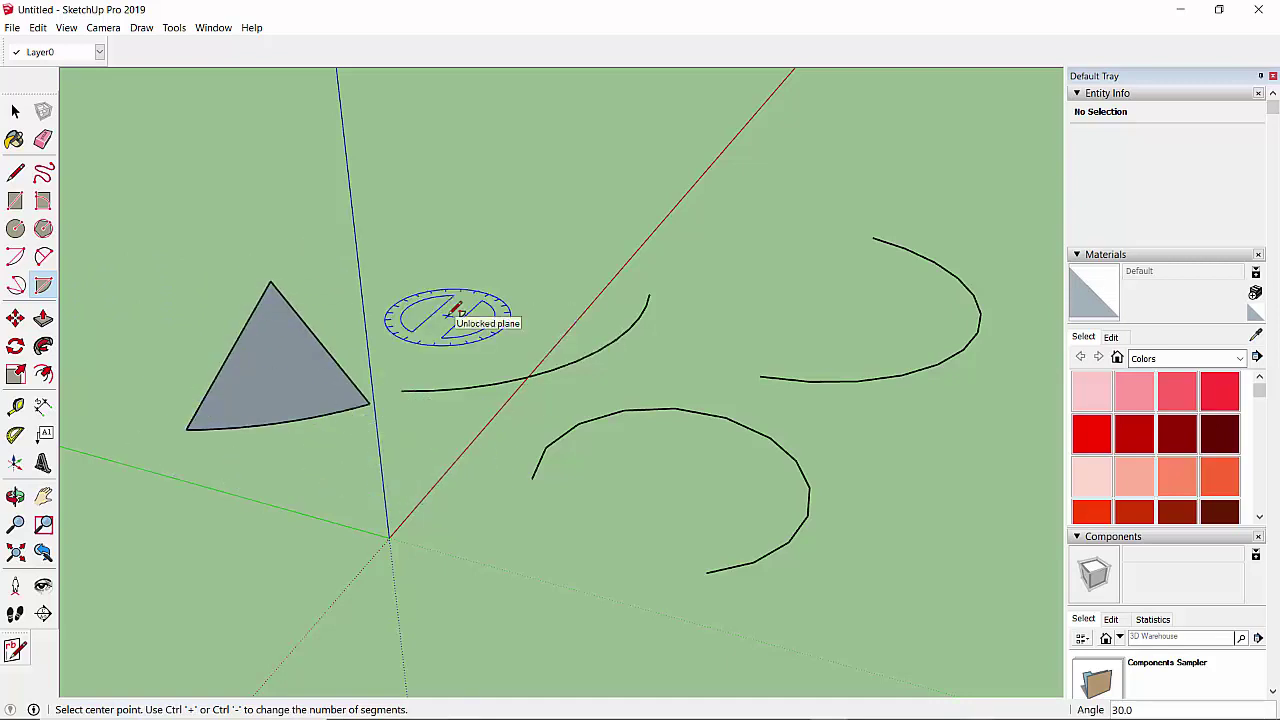
Zoom out and delete all geometry, the arcs and pie wedge, with Ctrl+A and Delete.
{"action": "scroll", "coordinate": [455, 312], "scroll_direction": "down", "scroll_amount": 3}
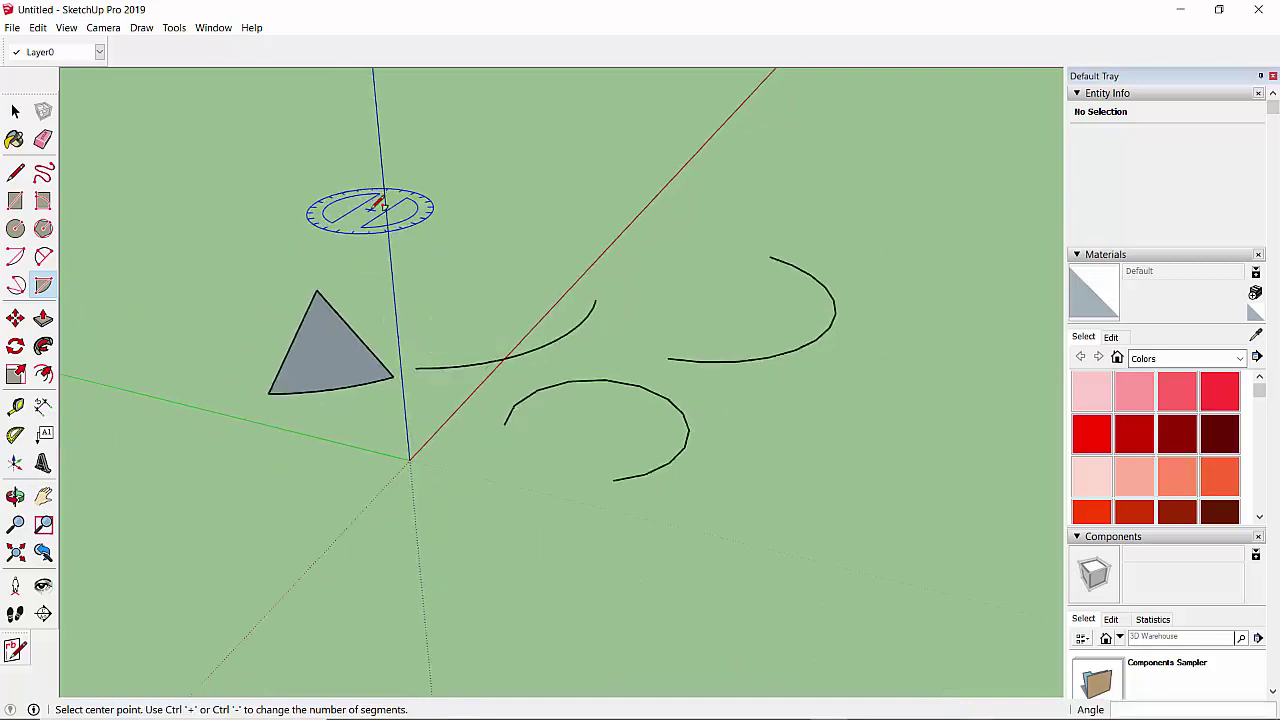
{"action": "scroll", "coordinate": [472, 458], "scroll_direction": "down", "scroll_amount": 1}
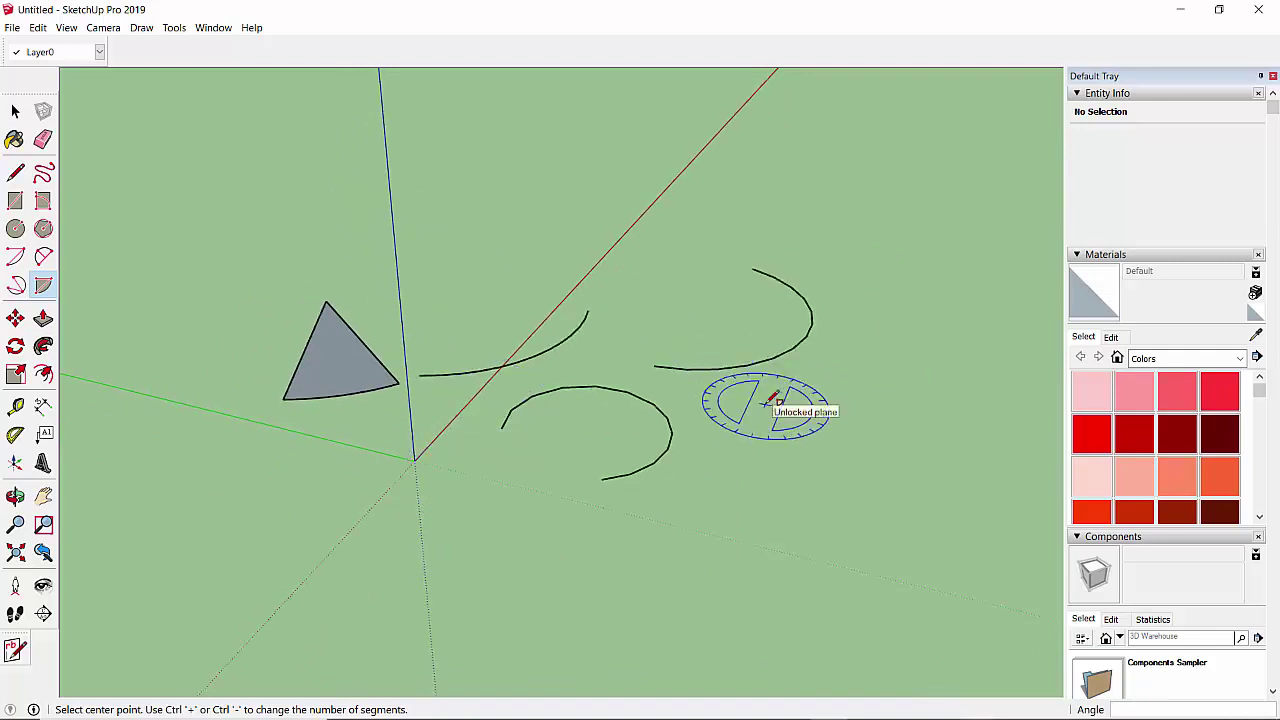
{"action": "key", "text": "ctrl+a"}
{"action": "key", "text": "Delete"}
Open the Ruby Code Editor from the Window menu and move it down and left.
{"action": "left_click", "coordinate": [213, 27]}
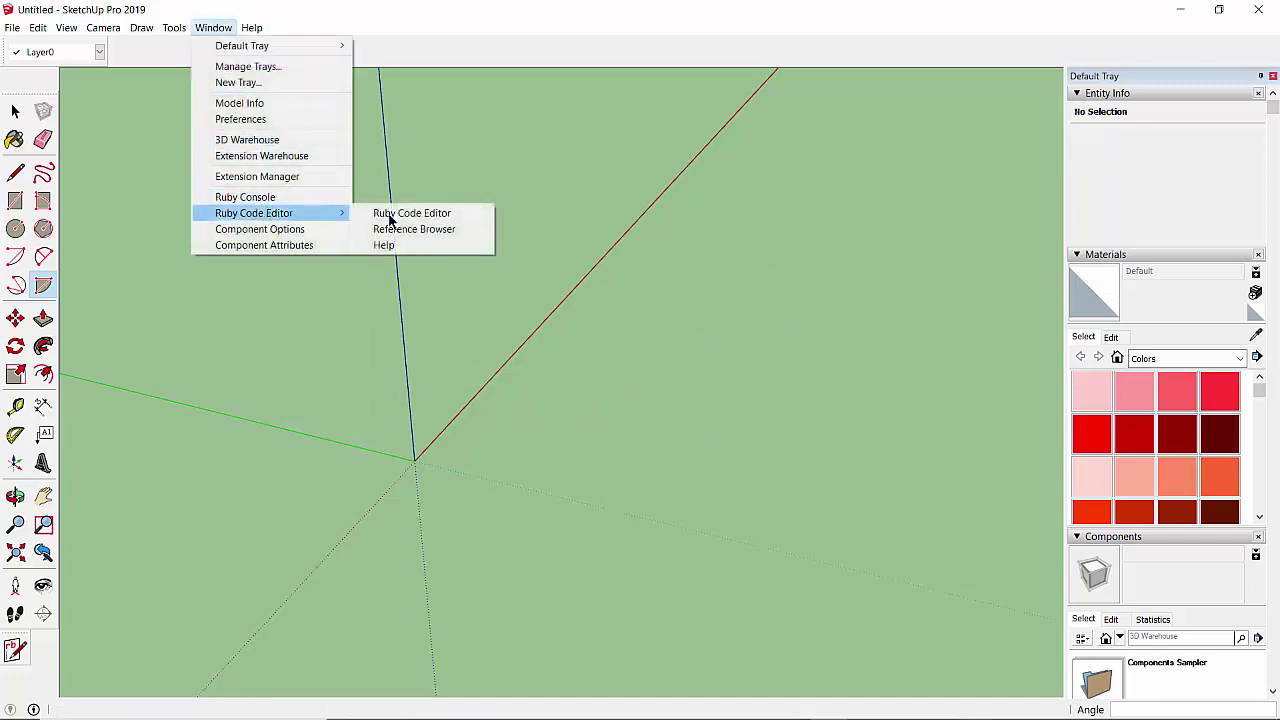
{"action": "left_click", "coordinate": [405, 214]}
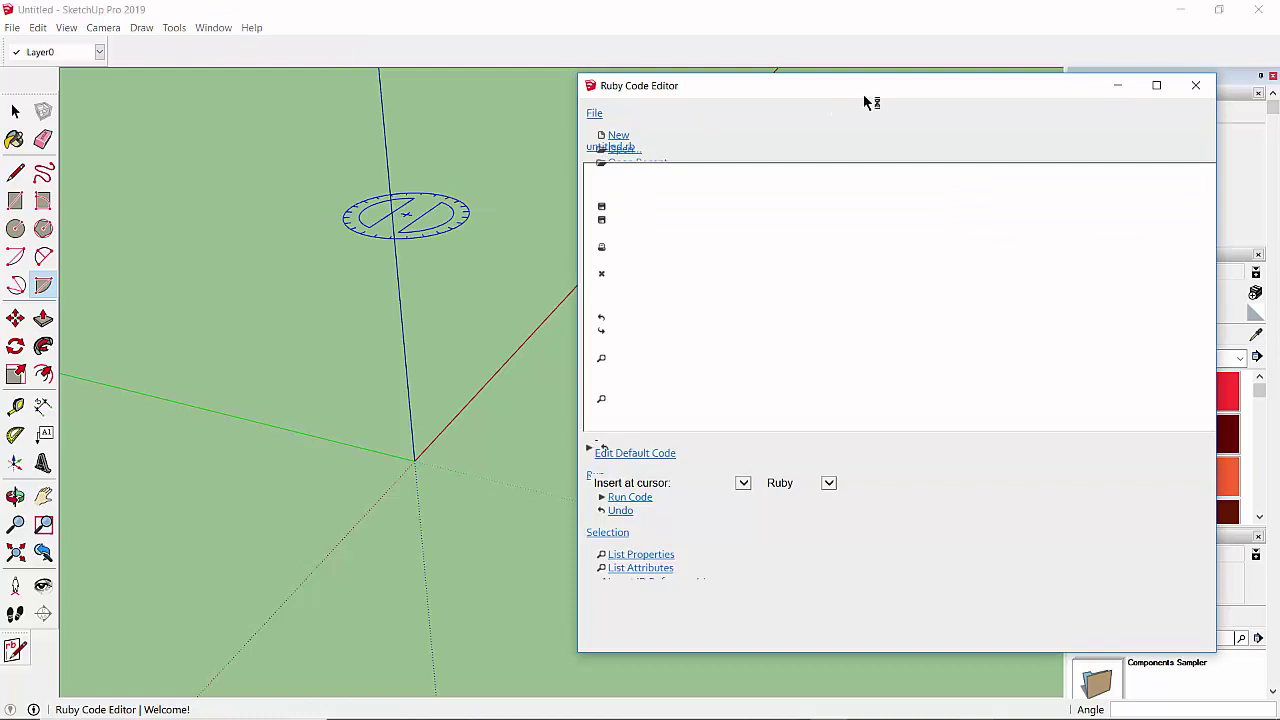
{"action": "left_click_drag", "start_coordinate": [867, 93], "coordinate": [847, 131]}
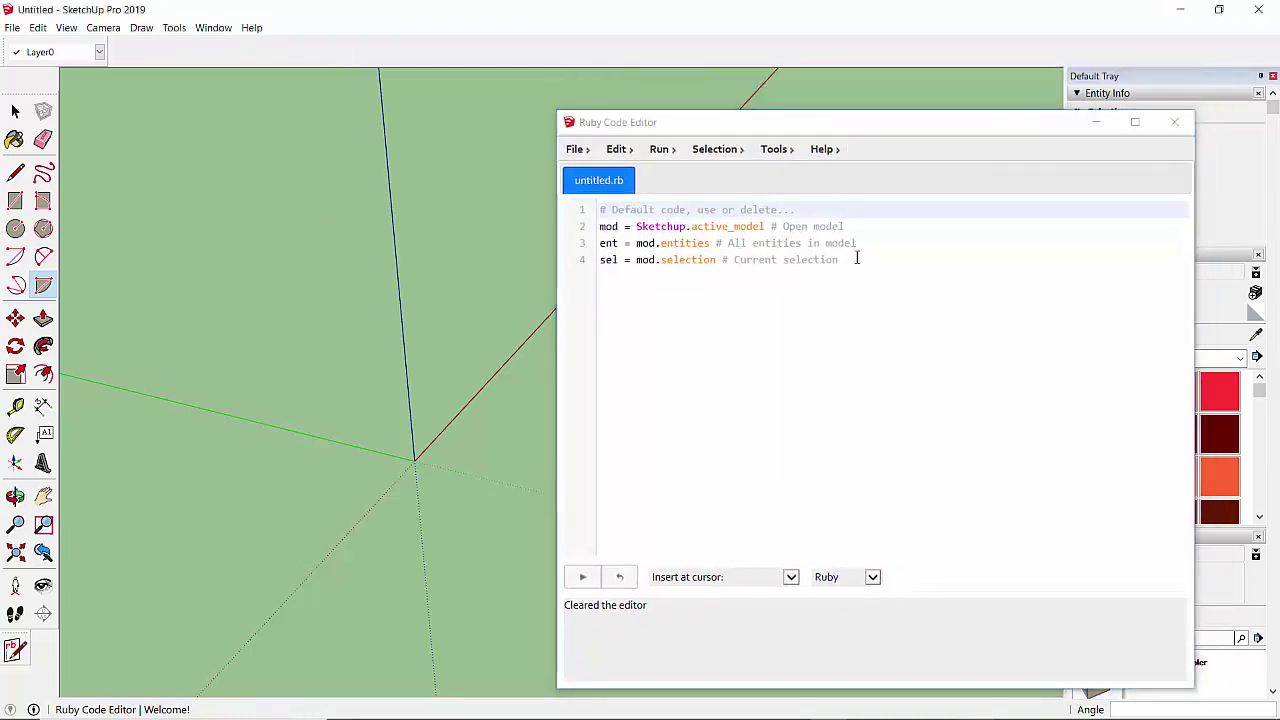
Add a '#draw line' comment below the default code.
{"action": "left_click", "coordinate": [857, 258]}
{"action": "key", "text": "Return"}
{"action": "key", "text": "Return"}
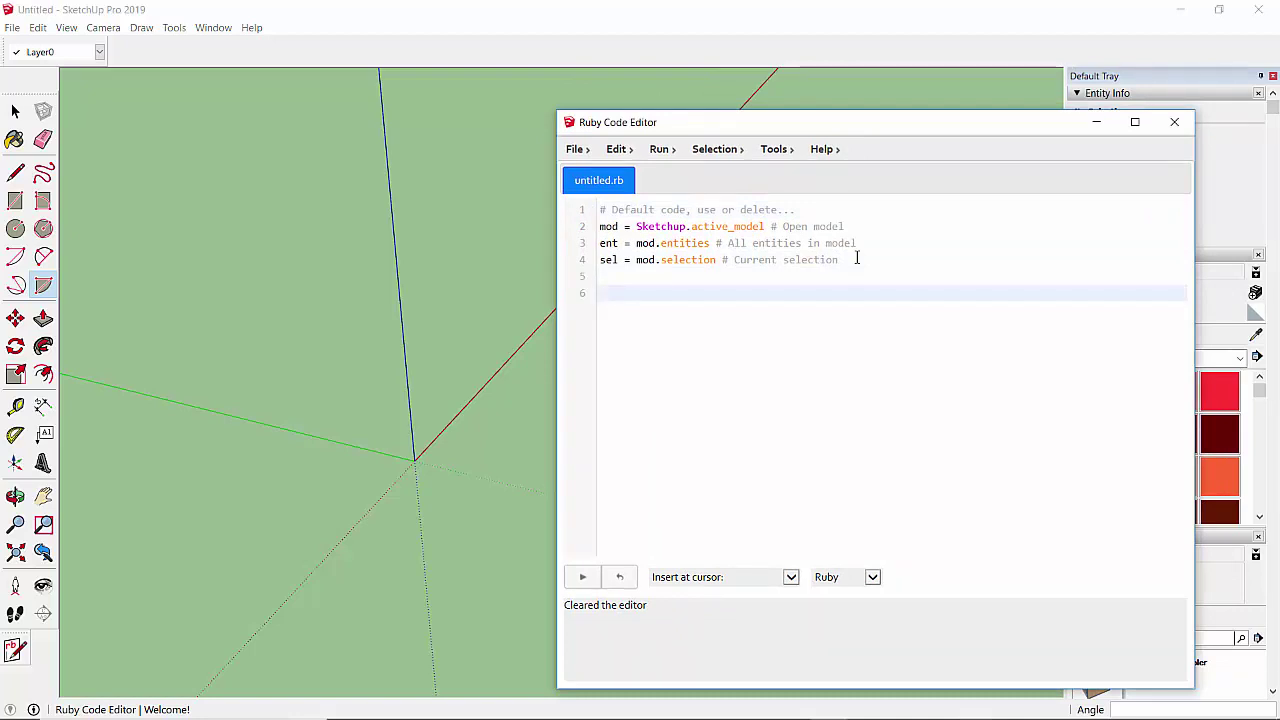
{"action": "type", "text": "#dr"}
{"action": "type", "text": "aw line"}
{"action": "key", "text": "Return"}
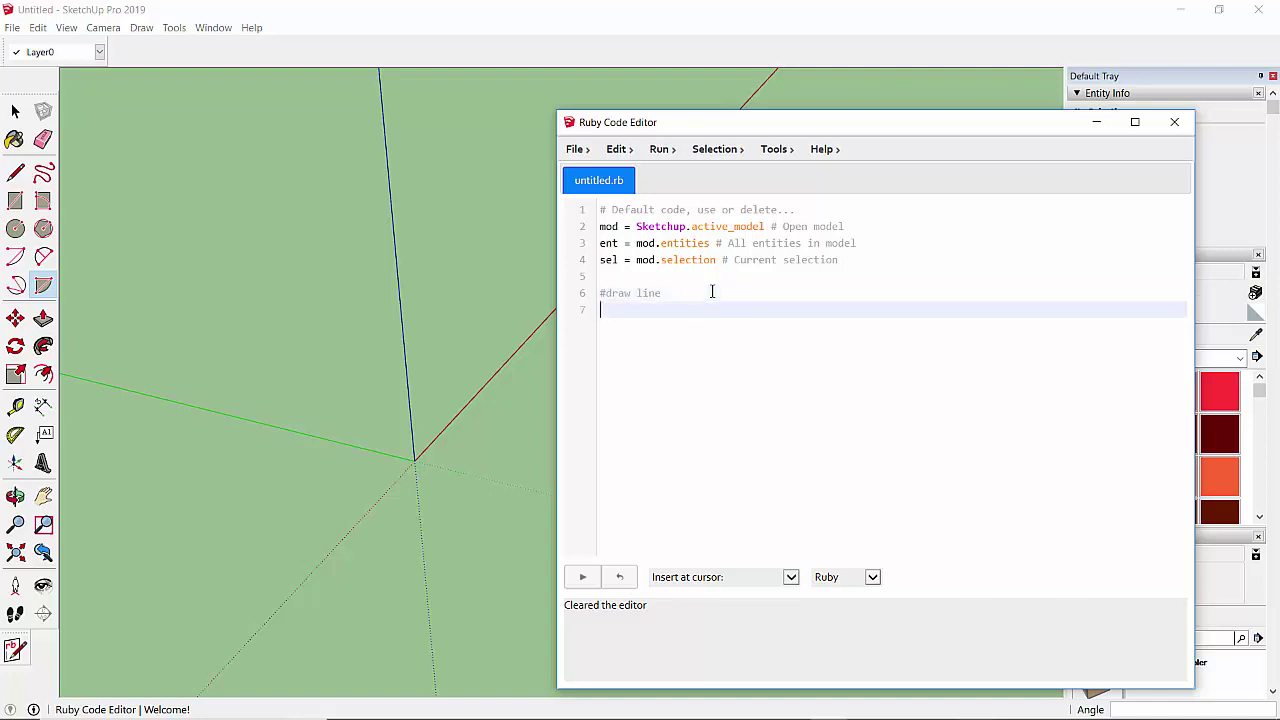
Define pt1=[0,0,0], pt2=[1,2,8] and line1=ent.add_line(pt1,pt2), then run the script.
{"action": "left_click", "coordinate": [688, 293]}
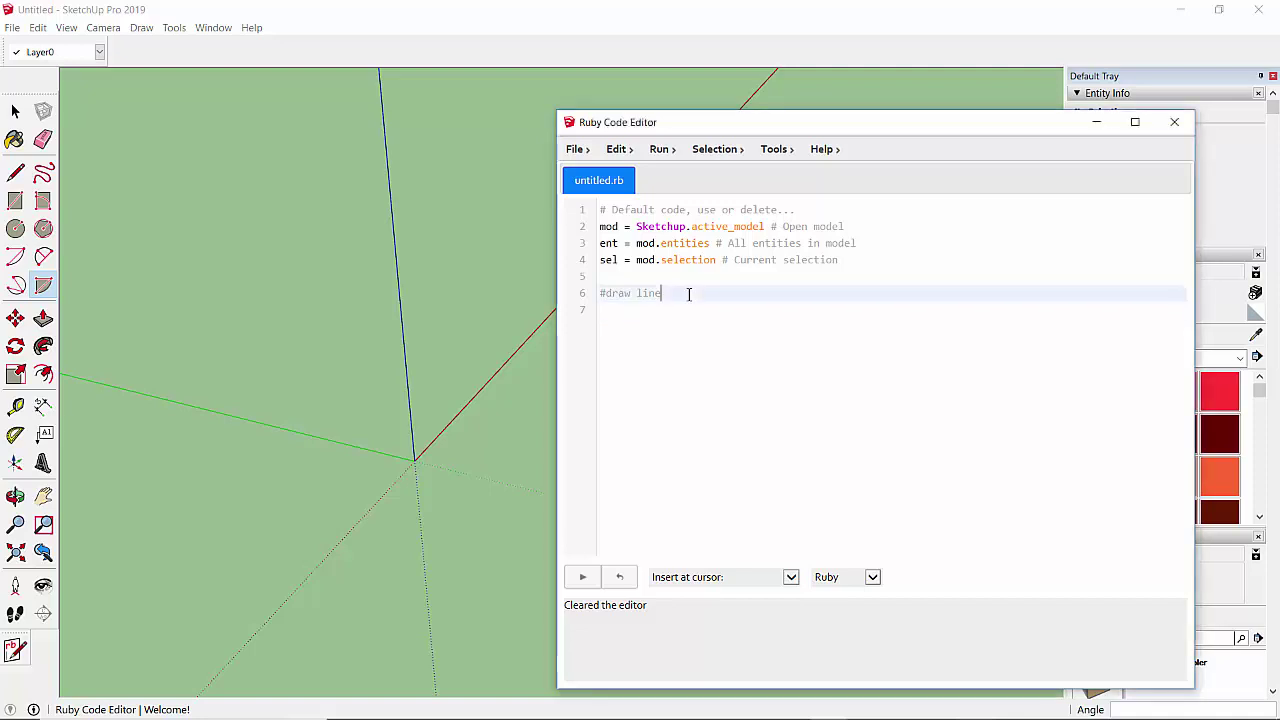
{"action": "type", "text": "1"}
{"action": "key", "text": "Return"}
{"action": "type", "text": "p"}
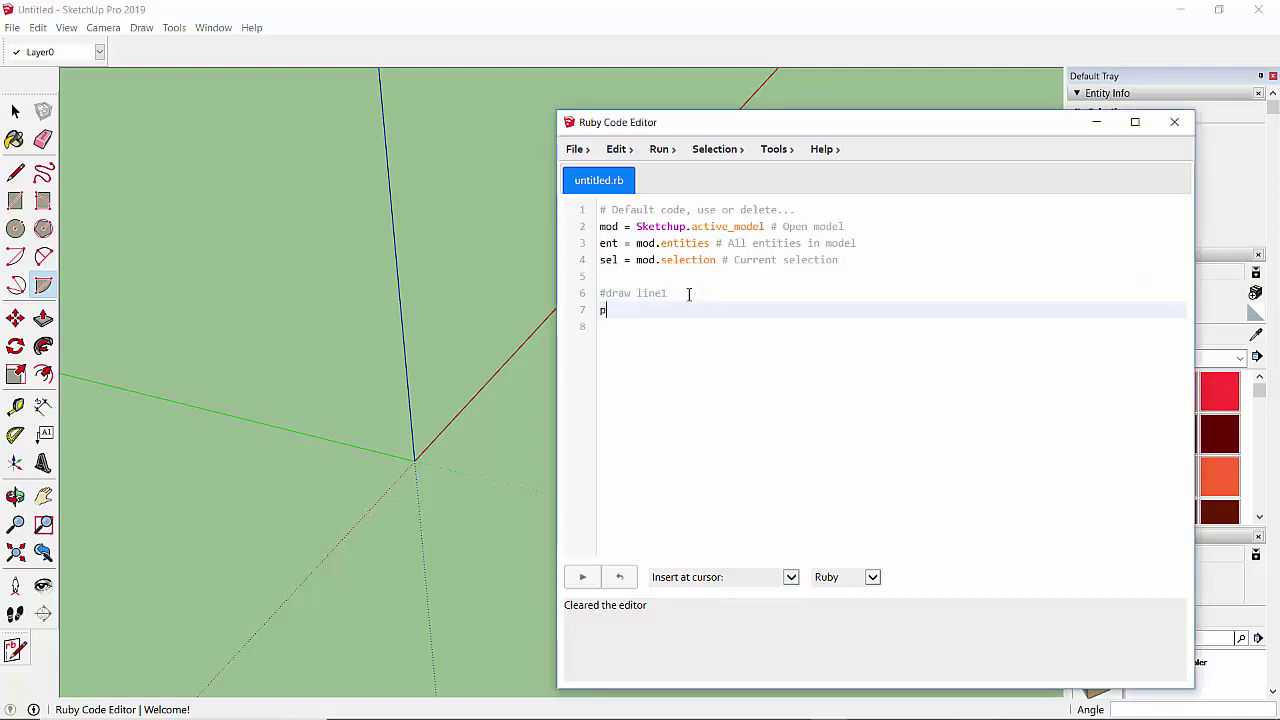
{"action": "type", "text": "t1=[0,"}
{"action": "type", "text": "0,0]"}
{"action": "key", "text": "Return"}
{"action": "type", "text": "p"}
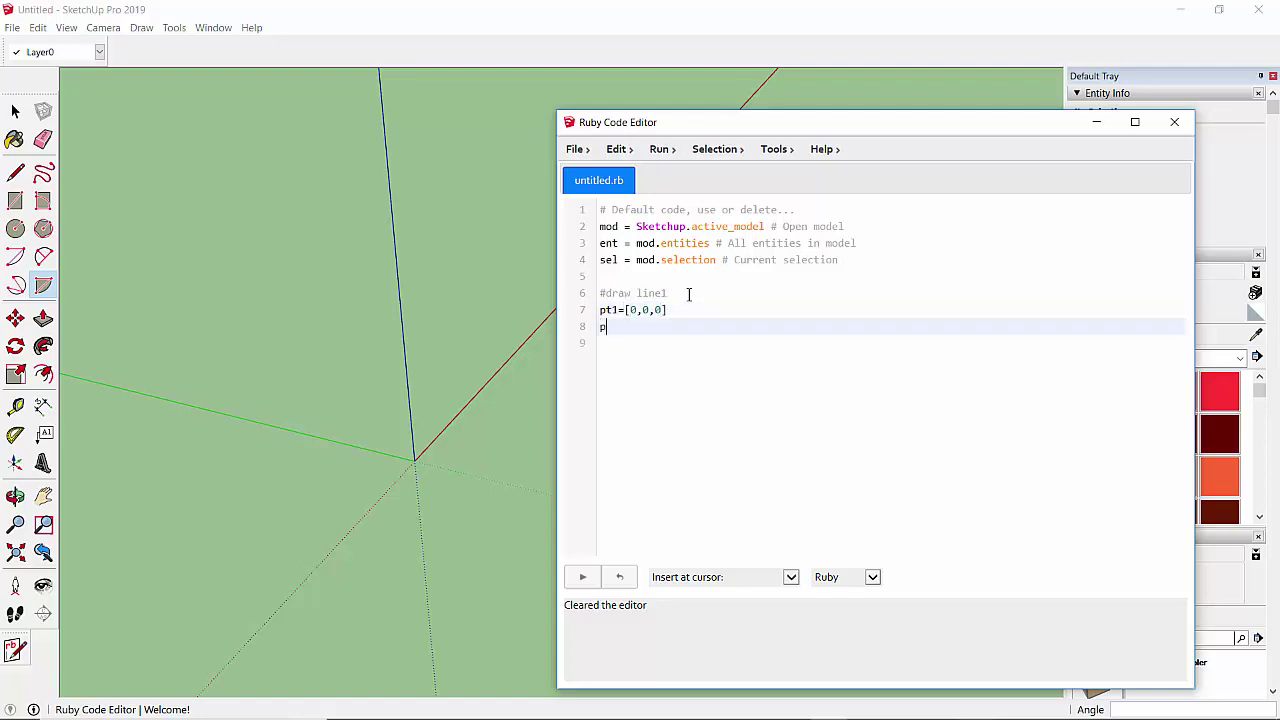
{"action": "type", "text": "t2="}
{"action": "type", "text": "[1,2"}
{"action": "type", "text": ",8]"}
{"action": "key", "text": "Return"}
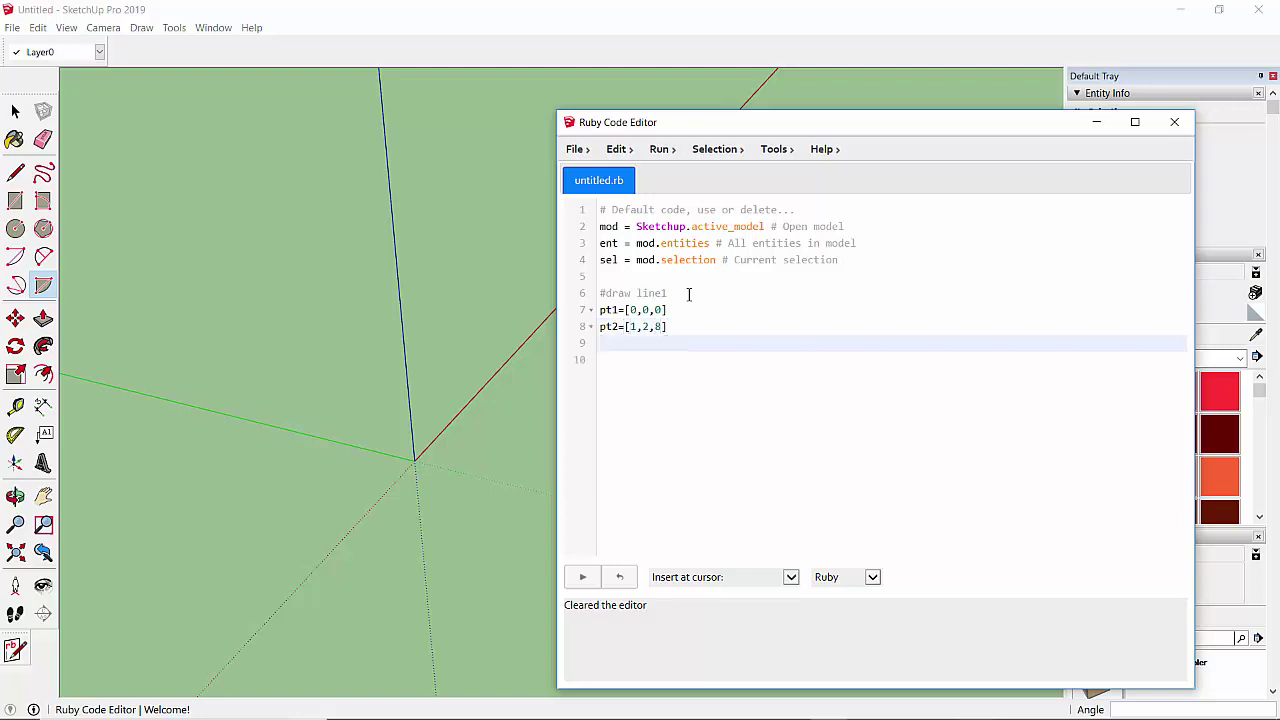
{"action": "type", "text": "line1"}
{"action": "type", "text": "="}
{"action": "type", "text": "e"}
{"action": "type", "text": "nt.add_lin"}
{"action": "type", "text": "e(pt1"}
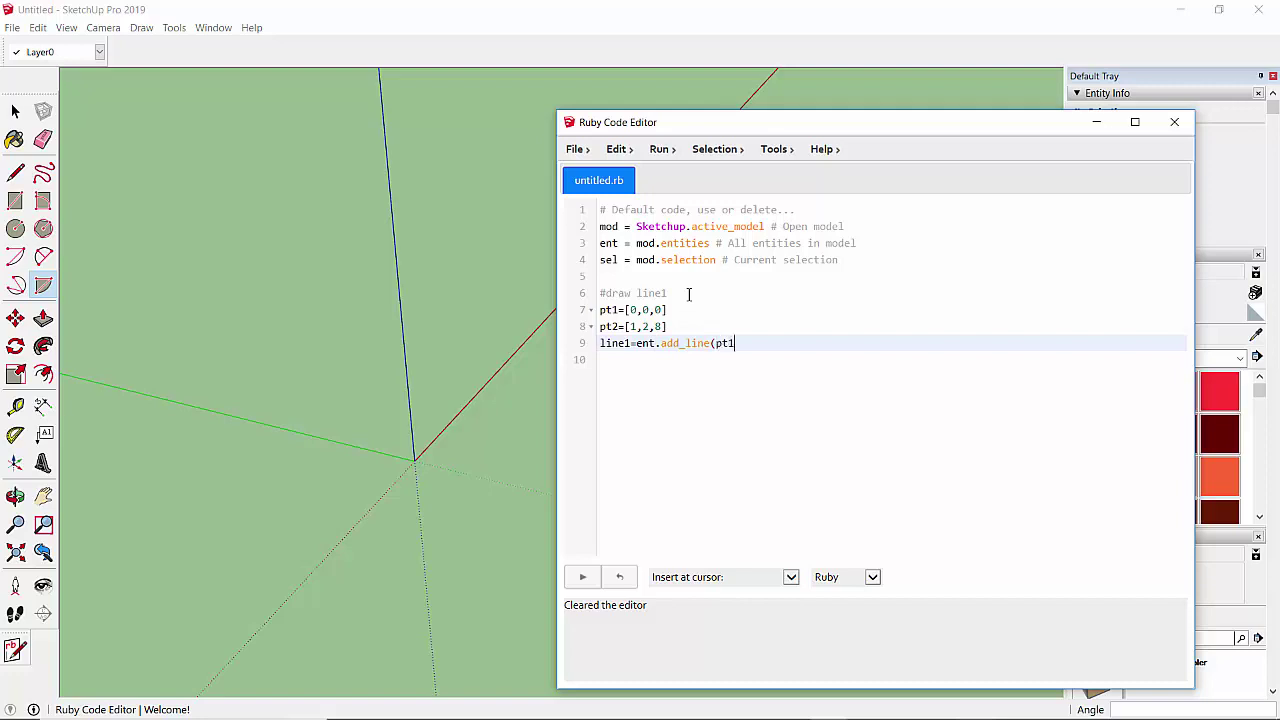
{"action": "type", "text": ",pt2"}
{"action": "type", "text": ")"}
{"action": "key", "text": "Return"}
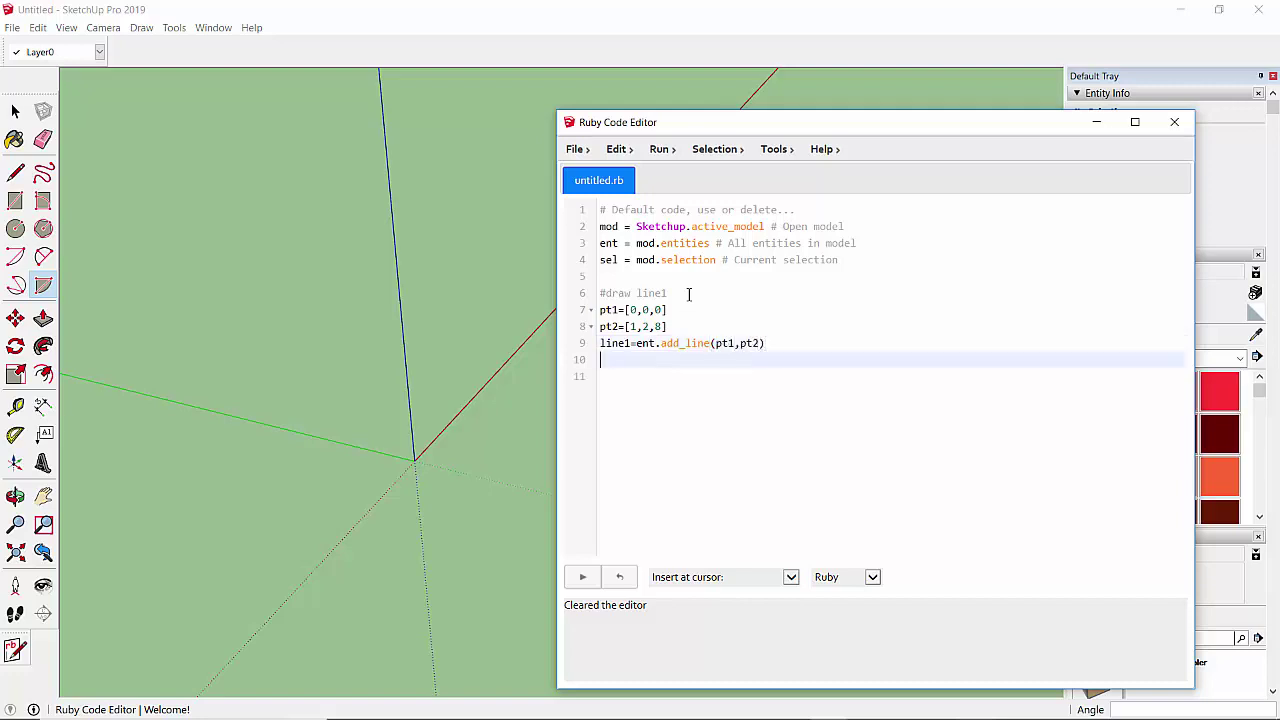
{"action": "key", "text": "ctrl+Return"}
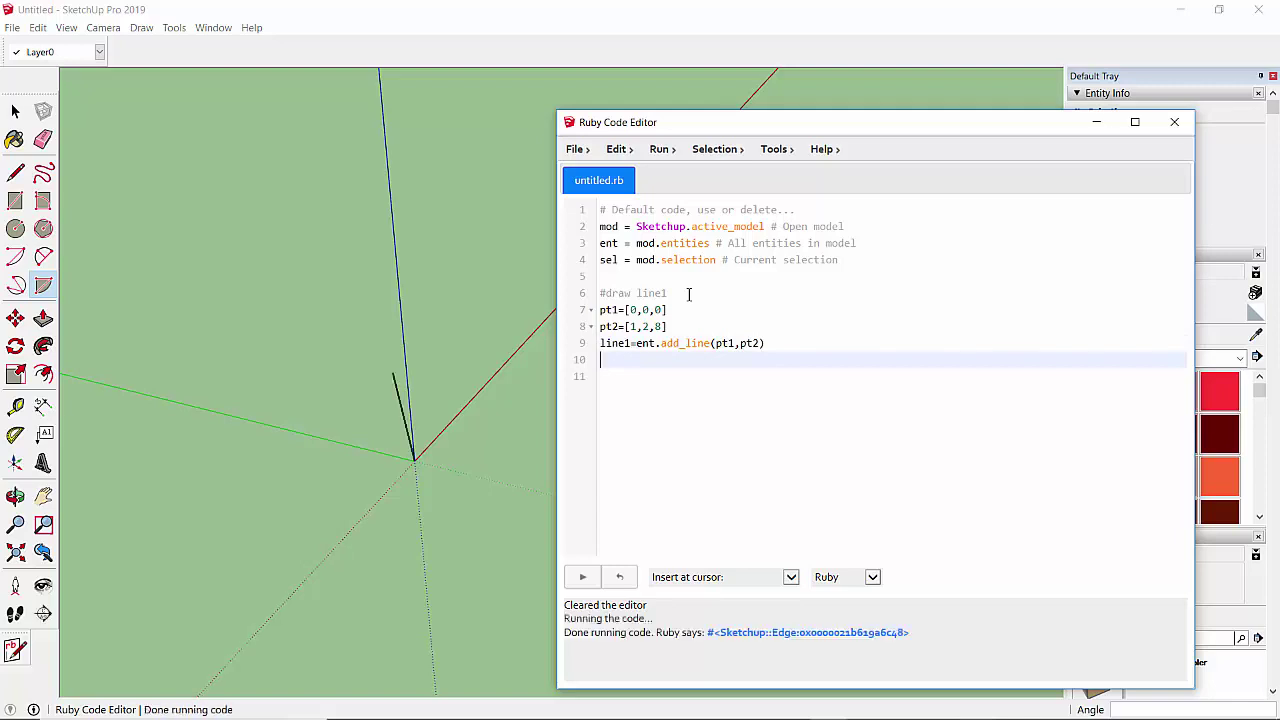
{"action": "left_click", "coordinate": [660, 361]}
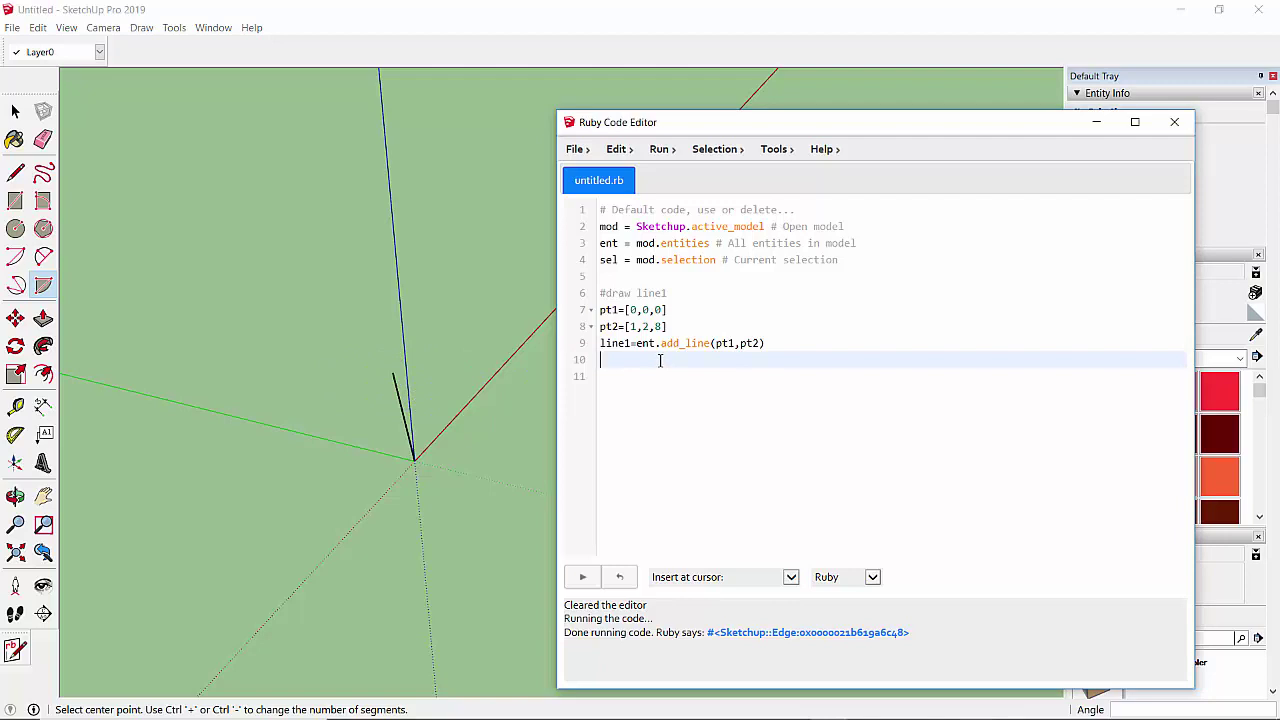
Add text1=ent.add_text("pt1:0,0,0",pt1,[3,0,0]) and run it to label pt1.
{"action": "type", "text": "t"}
{"action": "type", "text": "ex"}
{"action": "type", "text": "t"}
{"action": "type", "text": "1"}
{"action": "type", "text": "=ent."}
{"action": "type", "text": "add_"}
{"action": "type", "text": "tect"}
{"action": "key", "text": "BackSpace"}
{"action": "key", "text": "BackSpace"}
{"action": "type", "text": "xt("}
{"action": "type", "text": "\""}
{"action": "type", "text": "pt"}
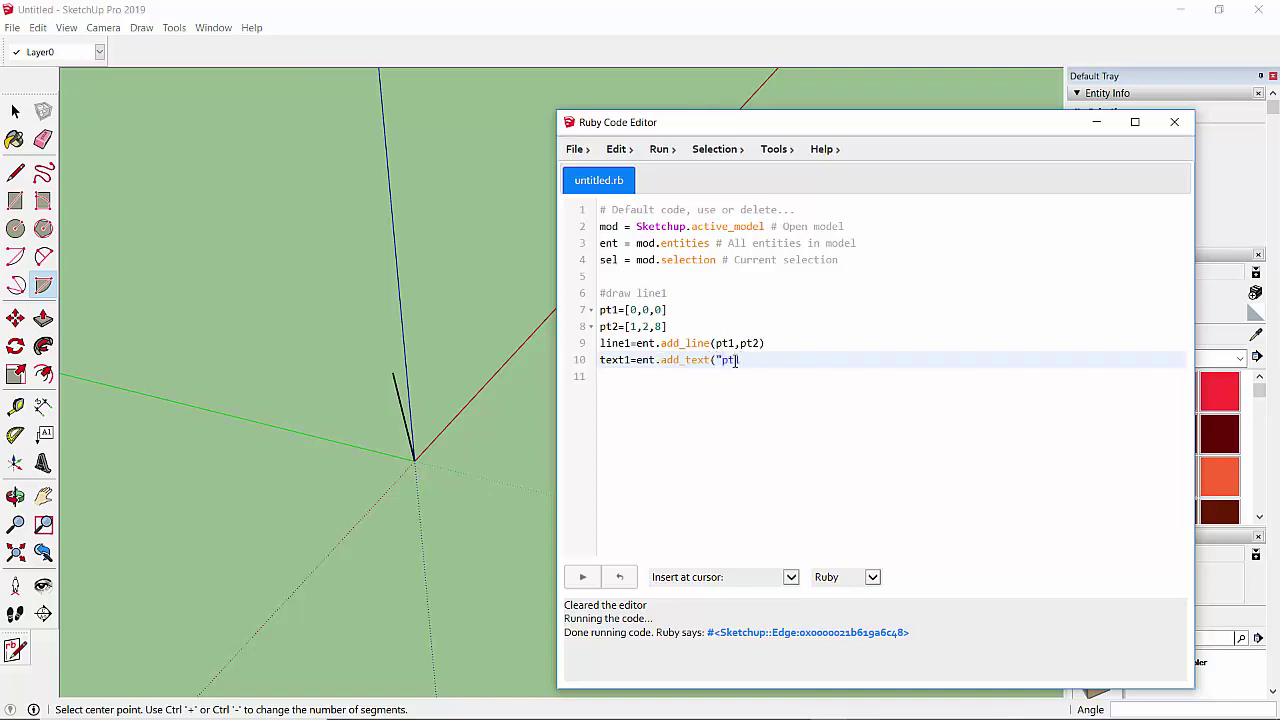
{"action": "type", "text": "1:0,"}
{"action": "type", "text": "0,0\""}
{"action": "type", "text": ",pt1,"}
{"action": "type", "text": "["}
{"action": "type", "text": "3,0,0"}
{"action": "type", "text": "])"}
{"action": "key", "text": "Return"}
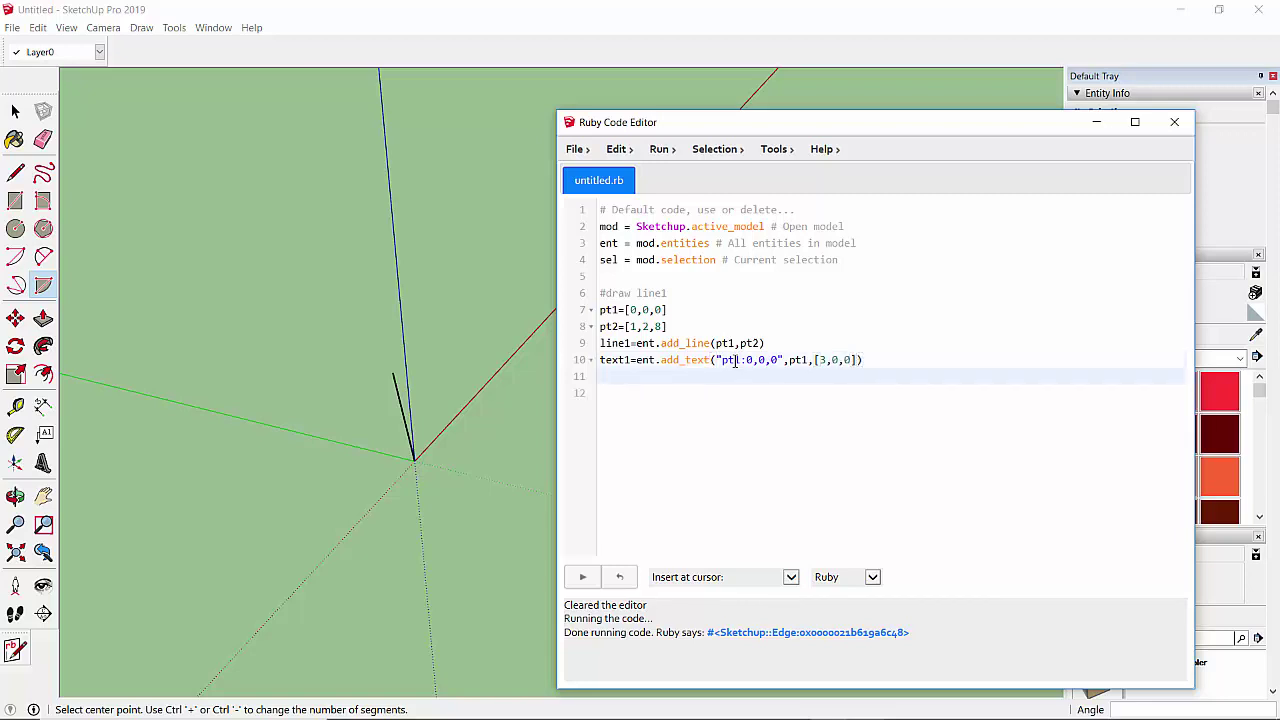
{"action": "key", "text": "ctrl+r"}
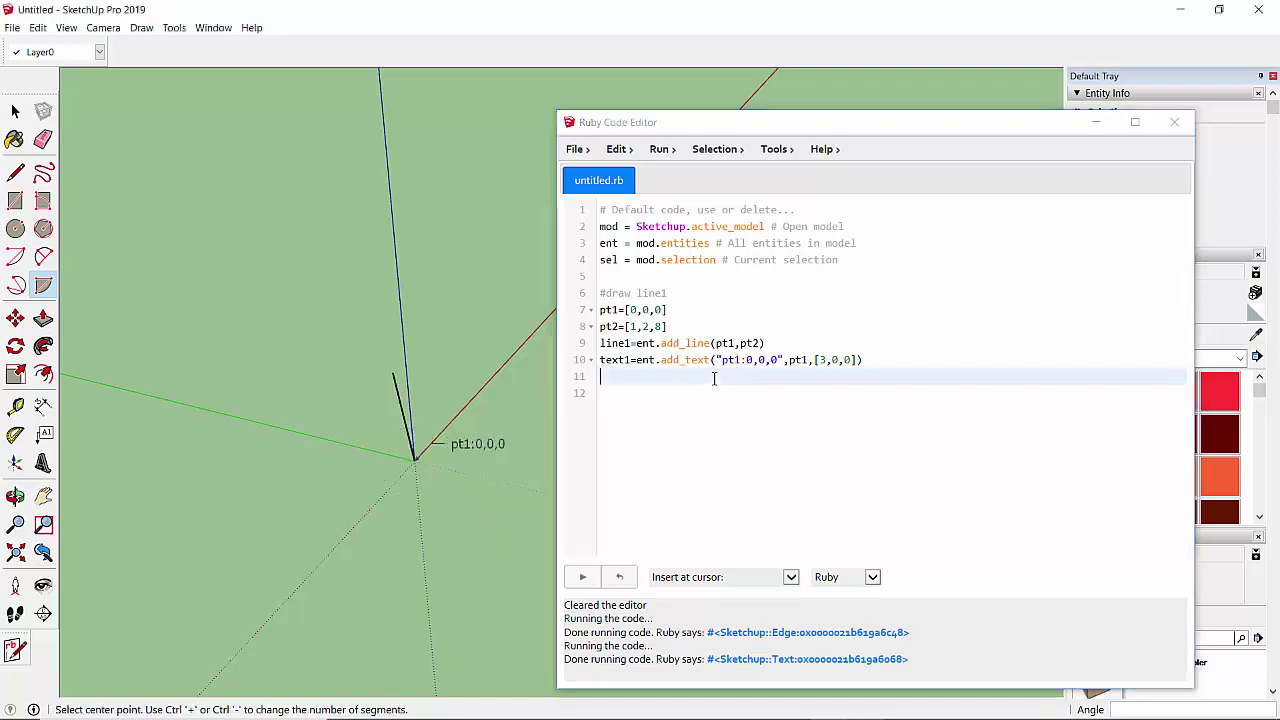
Add text2=ent.add_text("pt2:1,2,8",pt2,[3,0,0]) and run it to label pt2.
{"action": "type", "text": "text2"}
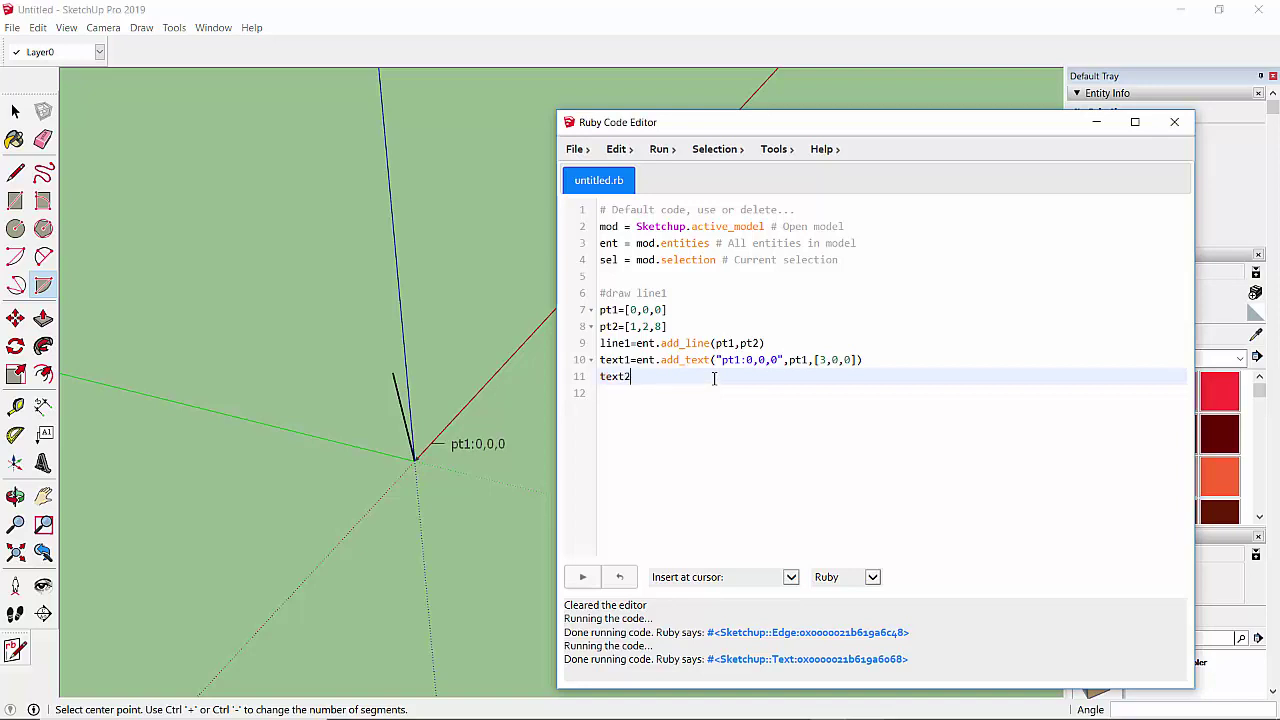
{"action": "type", "text": "=ent.a"}
{"action": "type", "text": "dd_text"}
{"action": "type", "text": "(\"pt2"}
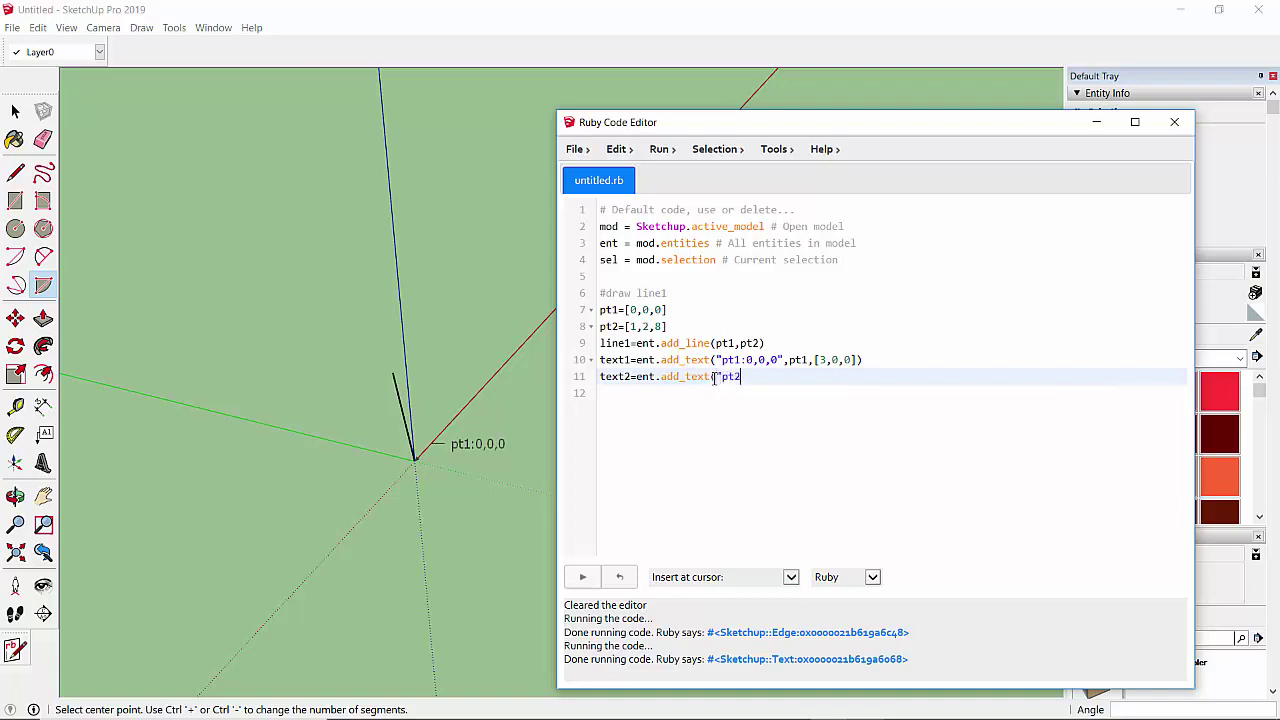
{"action": "type", "text": ":"}
{"action": "type", "text": "1,2,8"}
{"action": "type", "text": "\",pt2"}
{"action": "type", "text": ",[3"}
{"action": "type", "text": ",0,0]"}
{"action": "type", "text": ")"}
{"action": "key", "text": "Return"}
{"action": "key", "text": "ctrl+r"}
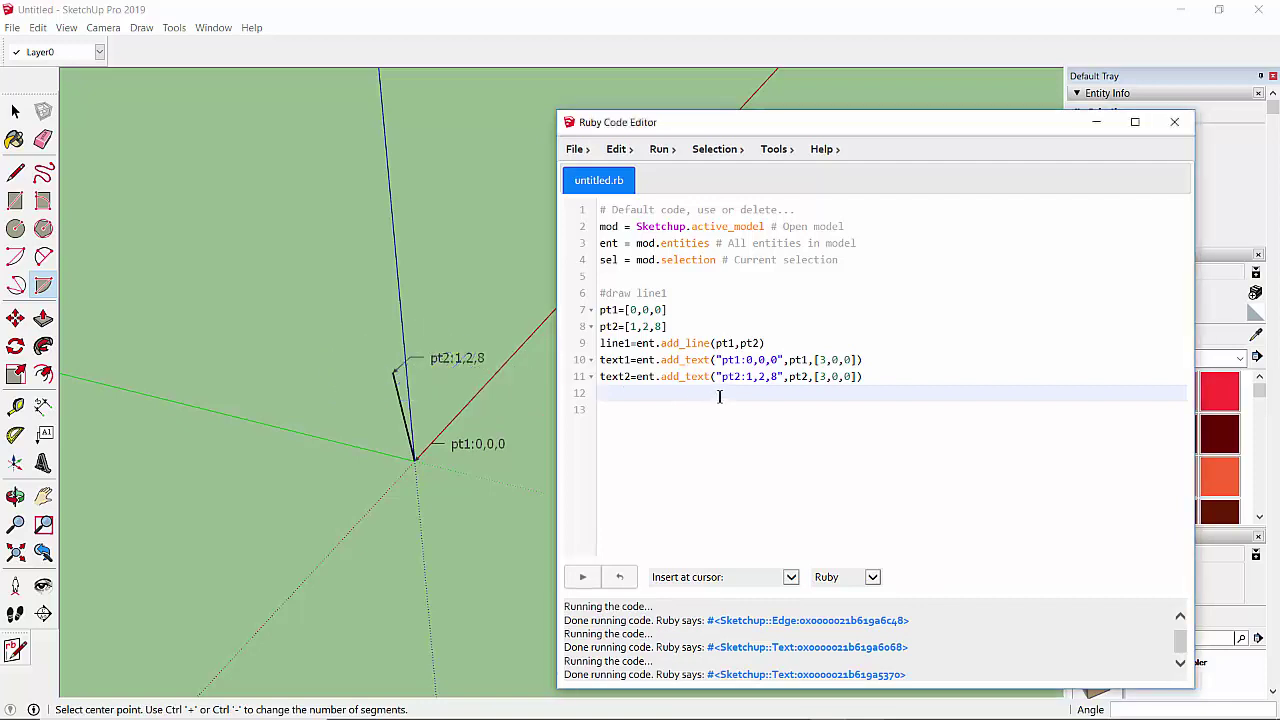
{"action": "key", "text": "Return"}
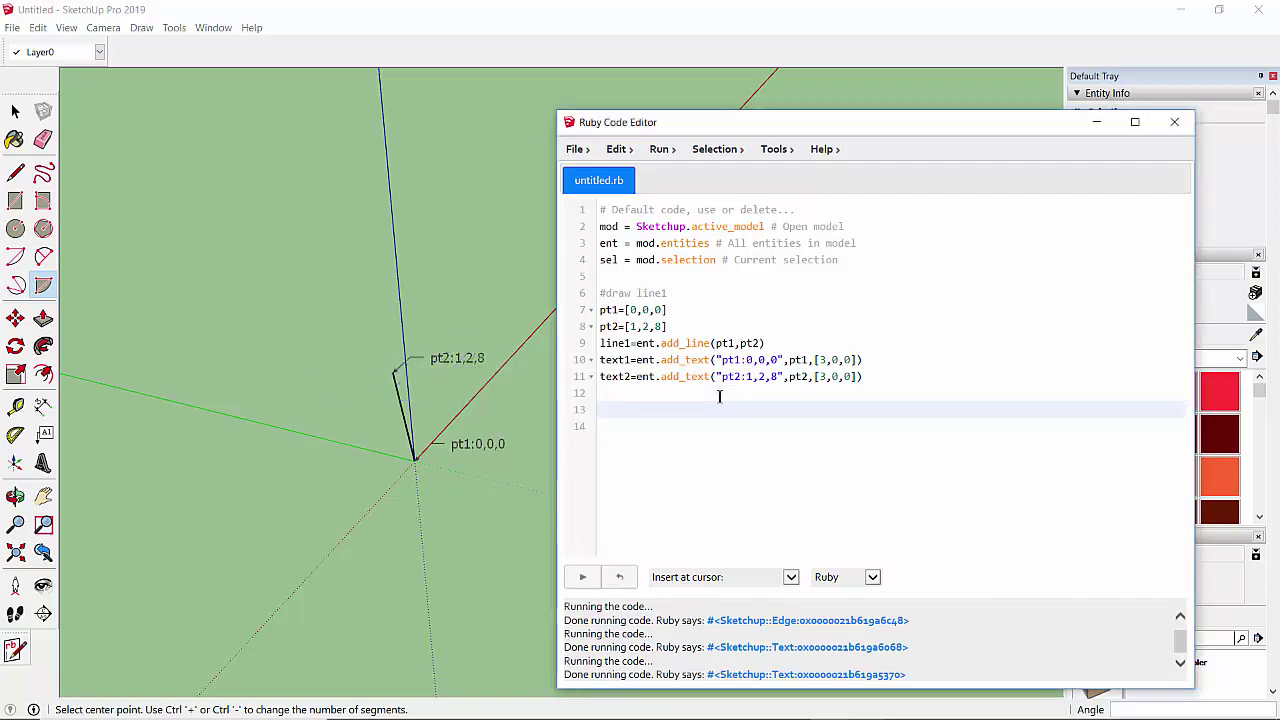
Add a #line2 block with pt3=[9,1,6] and line2=ent.add_line(pt1,pt3), then run it.
{"action": "type", "text": "#lain"}
{"action": "key", "text": "BackSpace"}
{"action": "key", "text": "BackSpace"}
{"action": "type", "text": "ne2"}
{"action": "key", "text": "Return"}
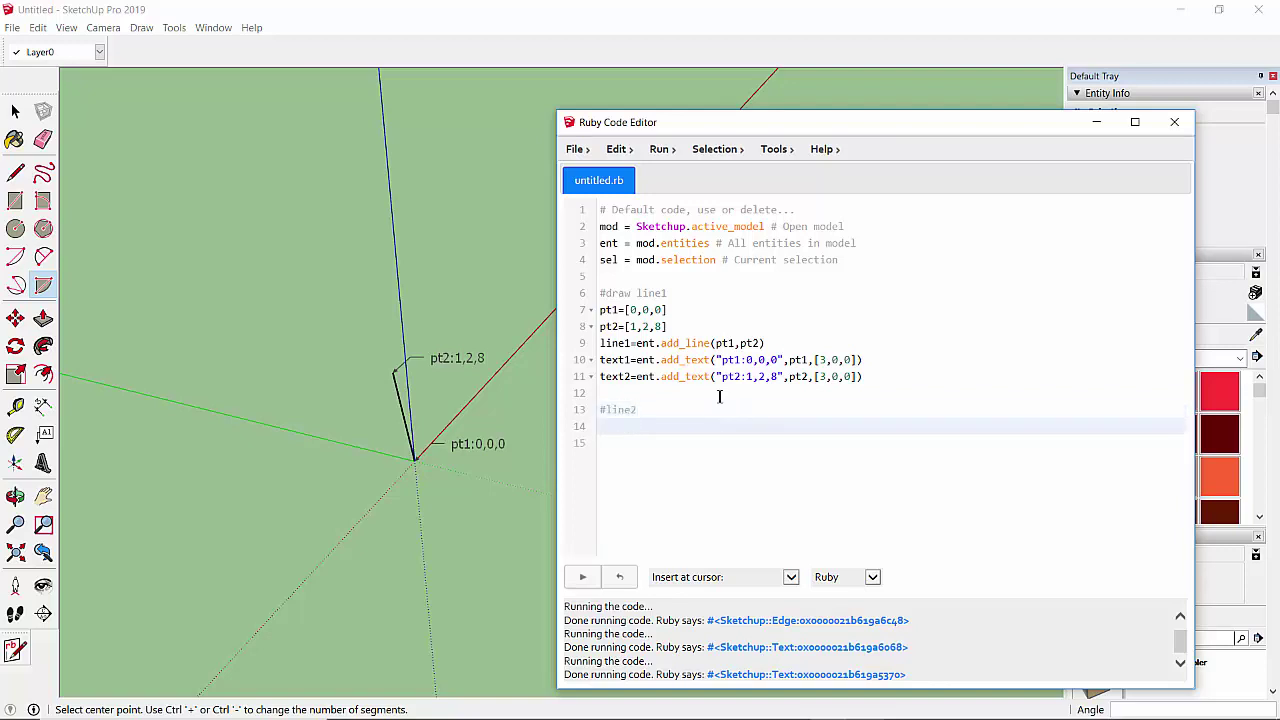
{"action": "type", "text": "pt3="}
{"action": "type", "text": "[9,"}
{"action": "type", "text": "1,6]"}
{"action": "key", "text": "Return"}
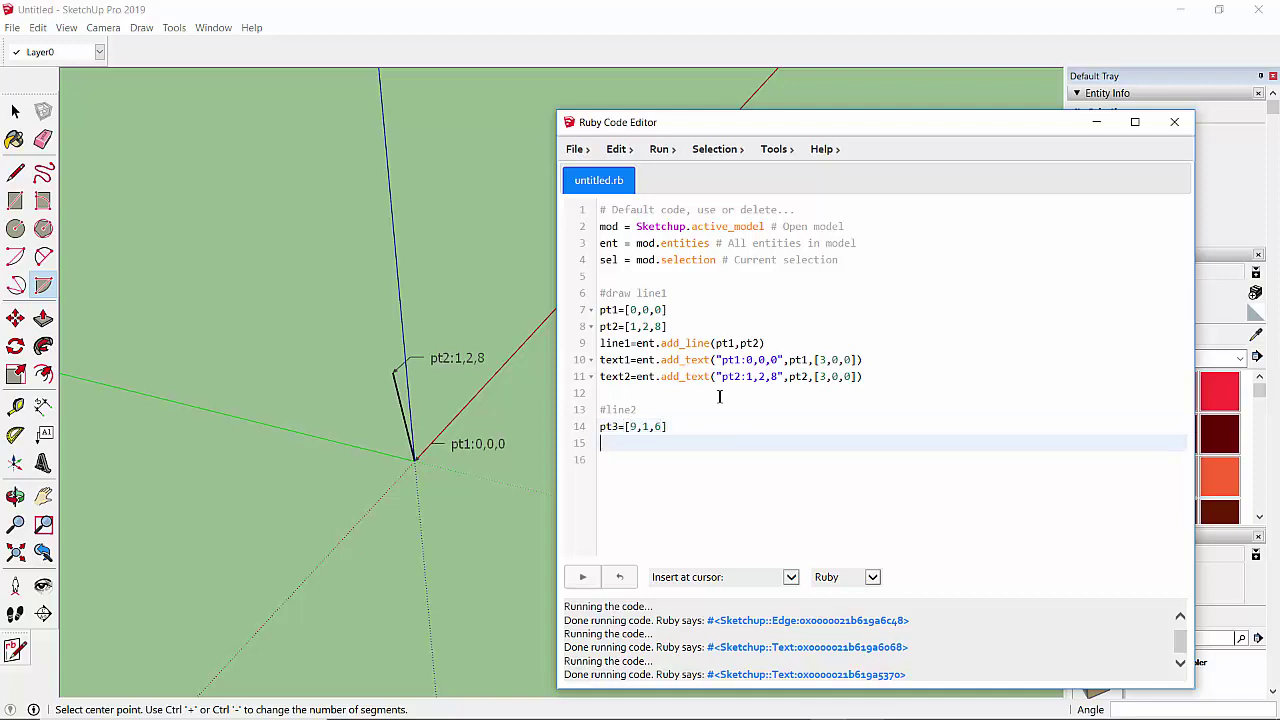
{"action": "type", "text": "line2"}
{"action": "type", "text": "=ent"}
{"action": "type", "text": ".add"}
{"action": "type", "text": "_line("}
{"action": "type", "text": "pt1"}
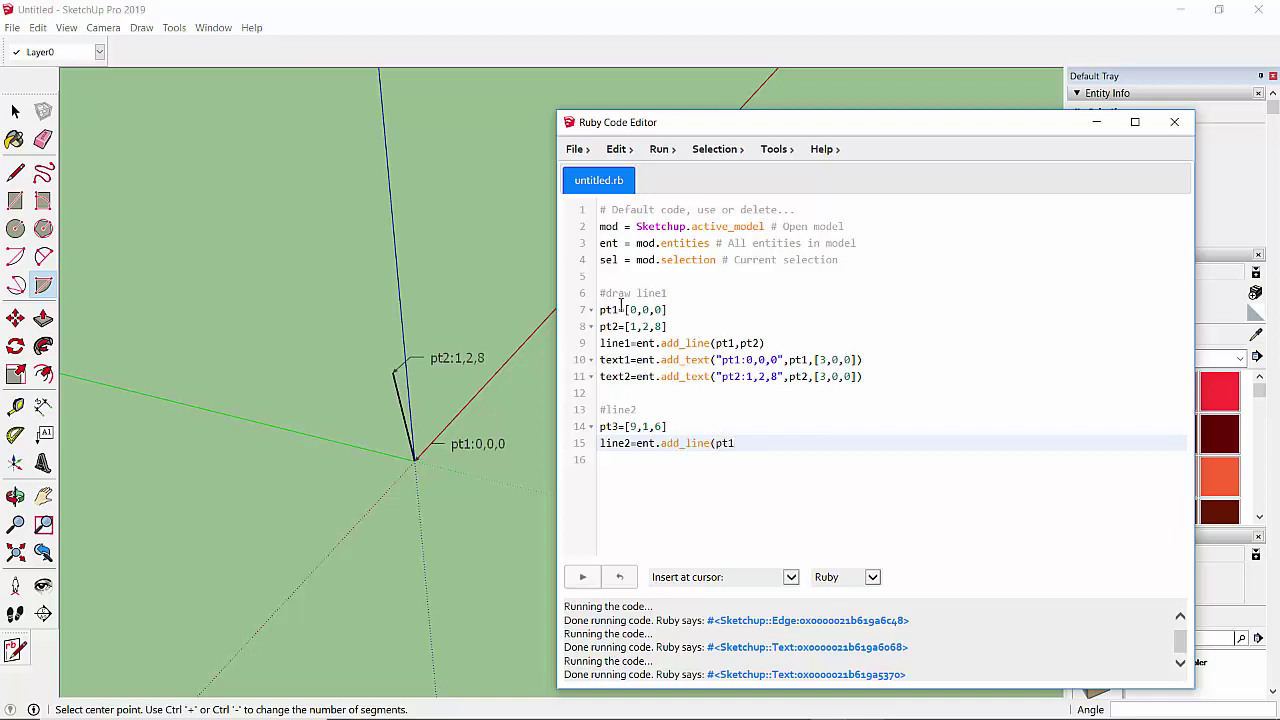
{"action": "type", "text": ",pt3"}
{"action": "type", "text": ")"}
{"action": "key", "text": "Return"}
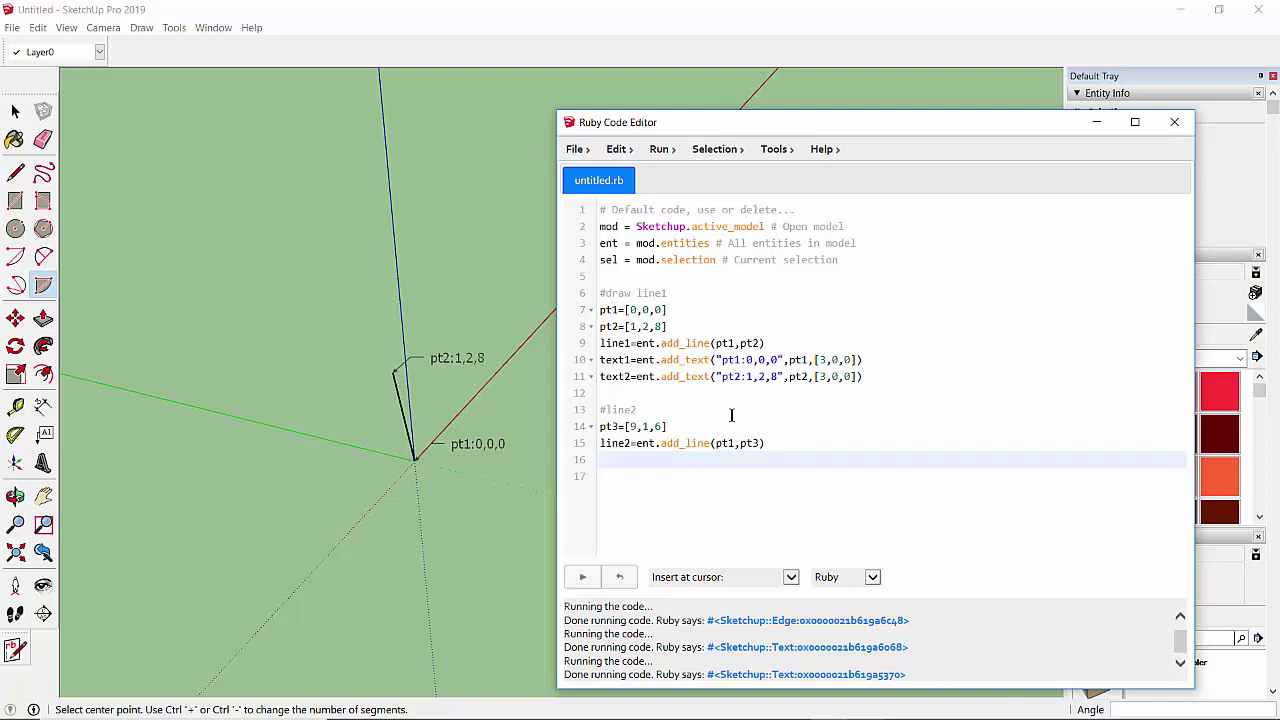
{"action": "key", "text": "ctrl+Return"}
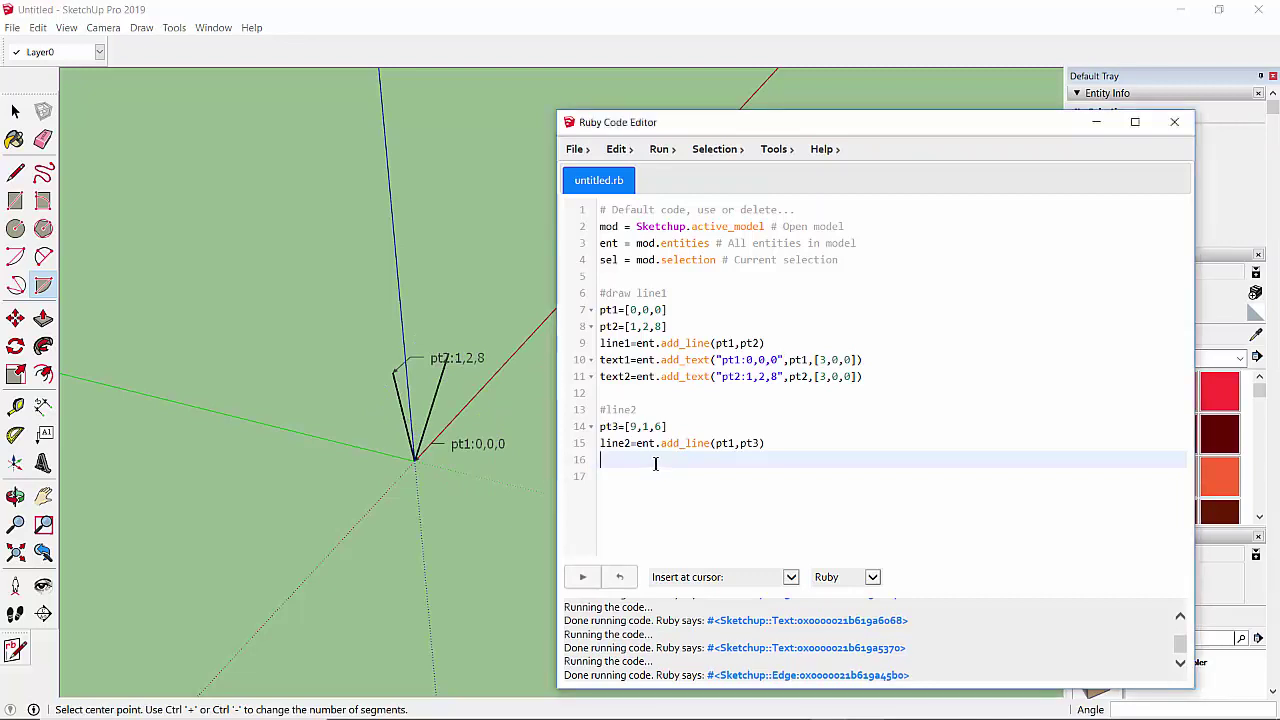
Add text3=ent.add_text("pt3:9,1,6",pt3,[3,0,0]) and run it to label pt3.
{"action": "type", "text": "text3"}
{"action": "type", "text": "=ent."}
{"action": "type", "text": "add_tex"}
{"action": "type", "text": "t("}
{"action": "type", "text": "\"pt3"}
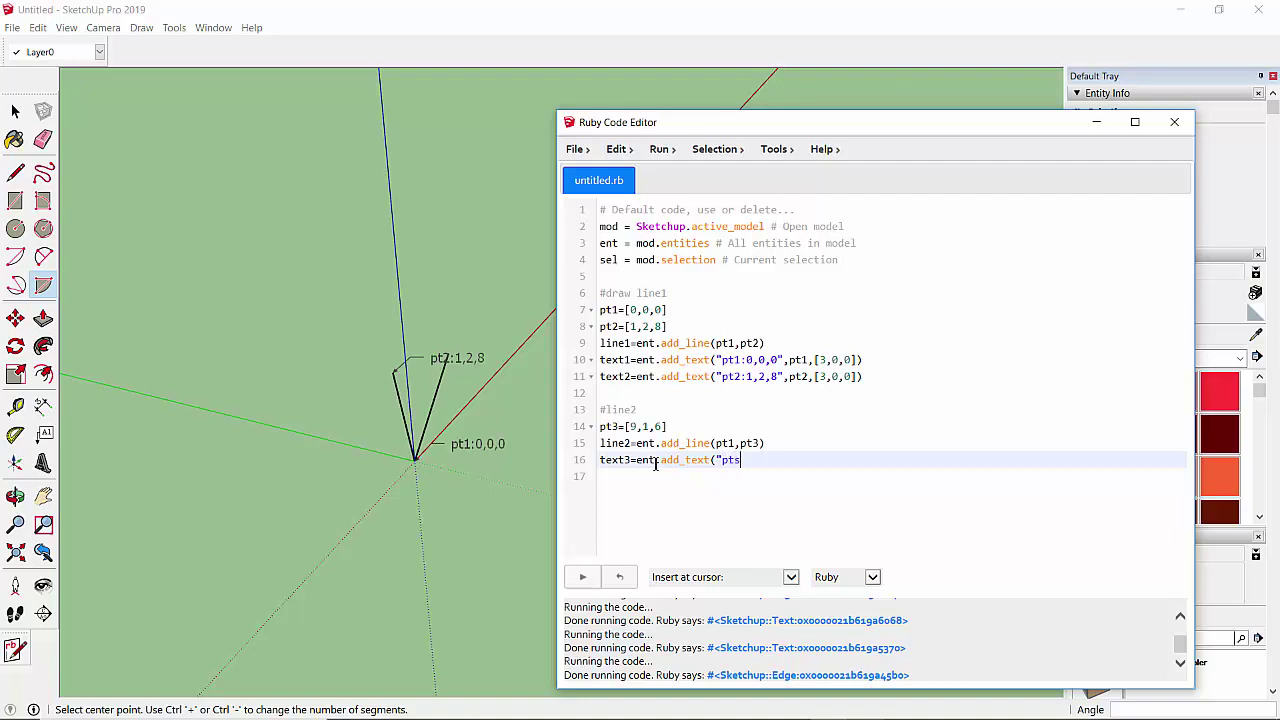
{"action": "type", "text": ":"}
{"action": "type", "text": "9,1,6"}
{"action": "type", "text": "\",pt"}
{"action": "type", "text": "3,"}
{"action": "type", "text": "pt"}
{"action": "key", "text": "BackSpace"}
{"action": "key", "text": "BackSpace"}
{"action": "type", "text": "[3,"}
{"action": "type", "text": "0,0])"}
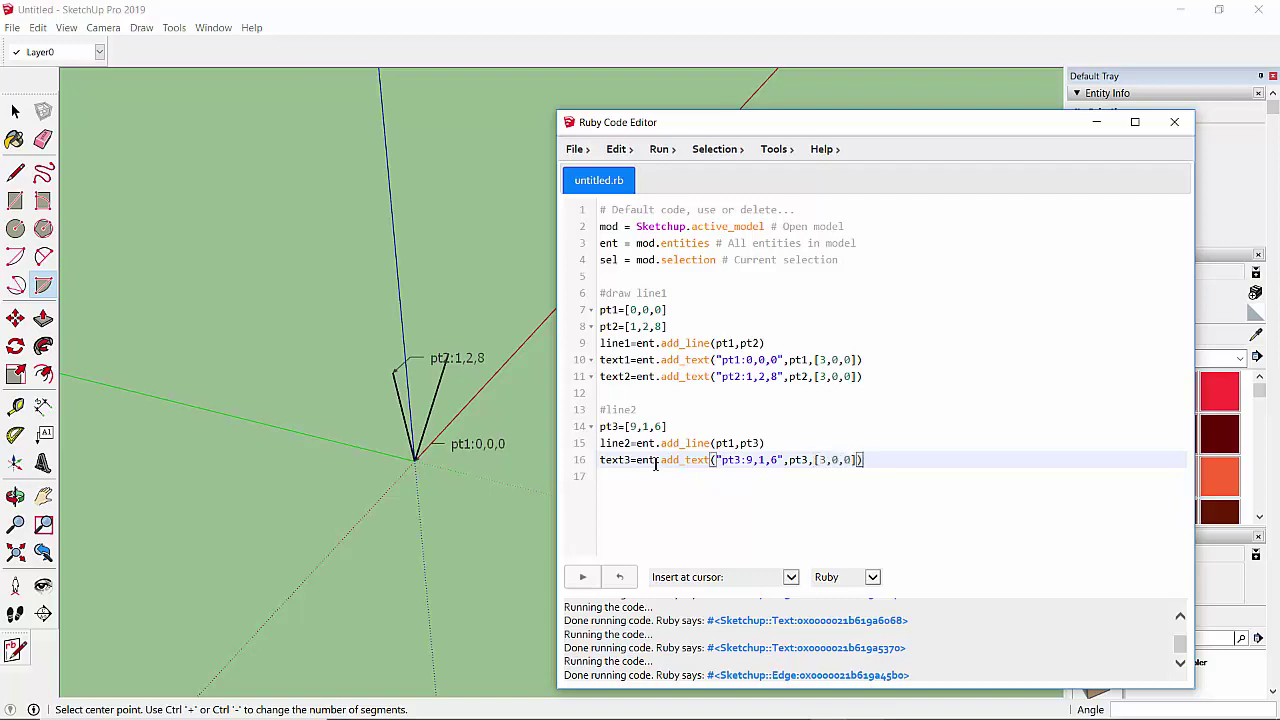
{"action": "key", "text": "Return"}
{"action": "key", "text": "ctrl+Return"}
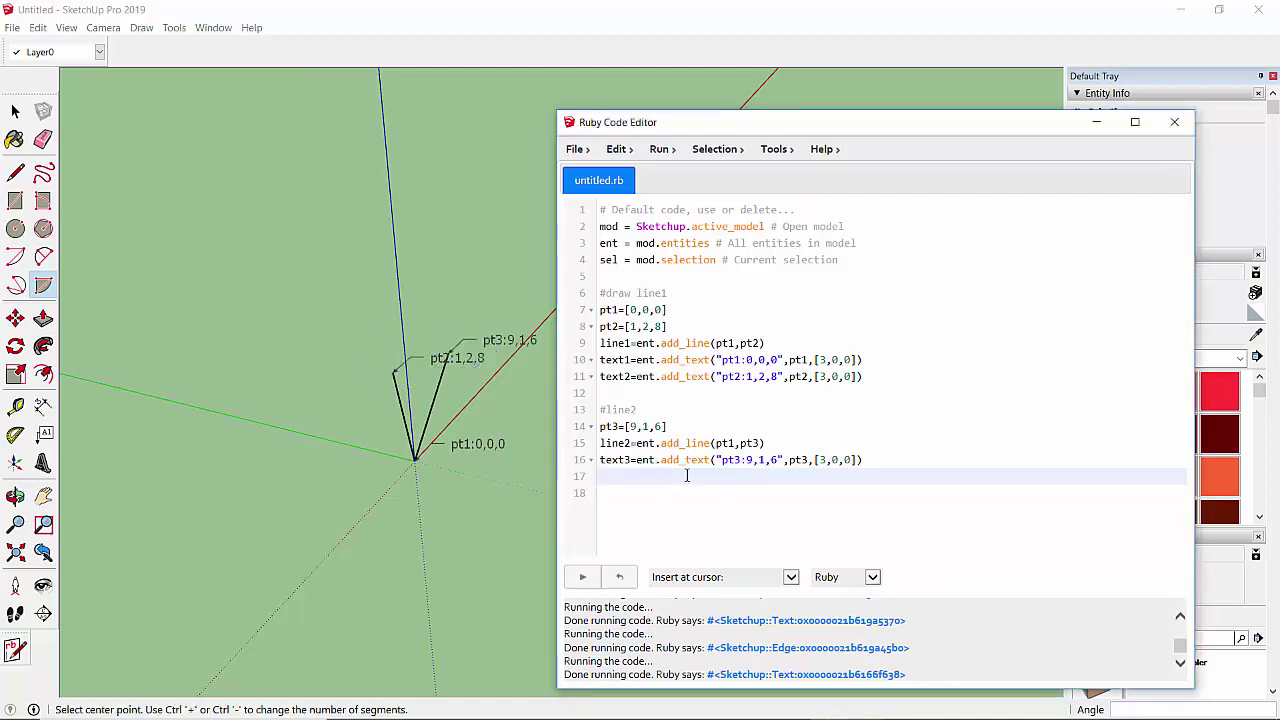
{"action": "key", "text": "Return"}
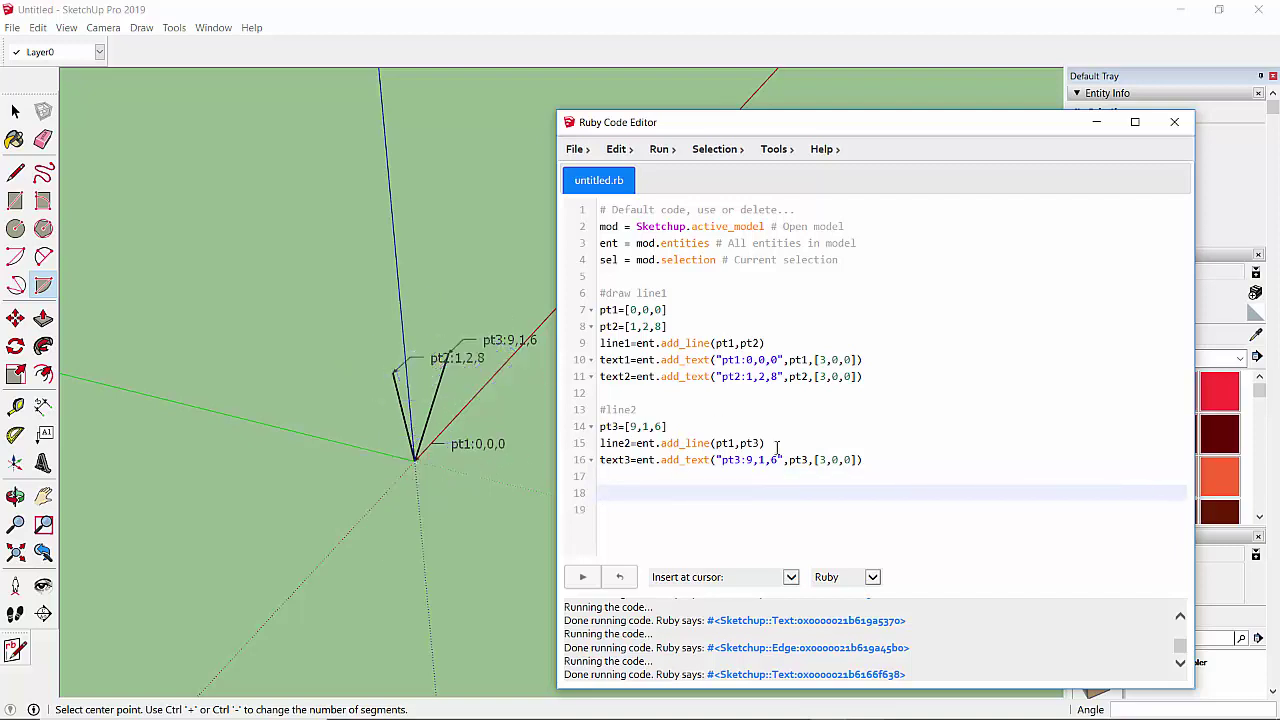
Add a '#make face' block with face1=ent.add_face(pt1,pt2,pt3) and run it.
{"action": "left_click", "coordinate": [15, 111]}
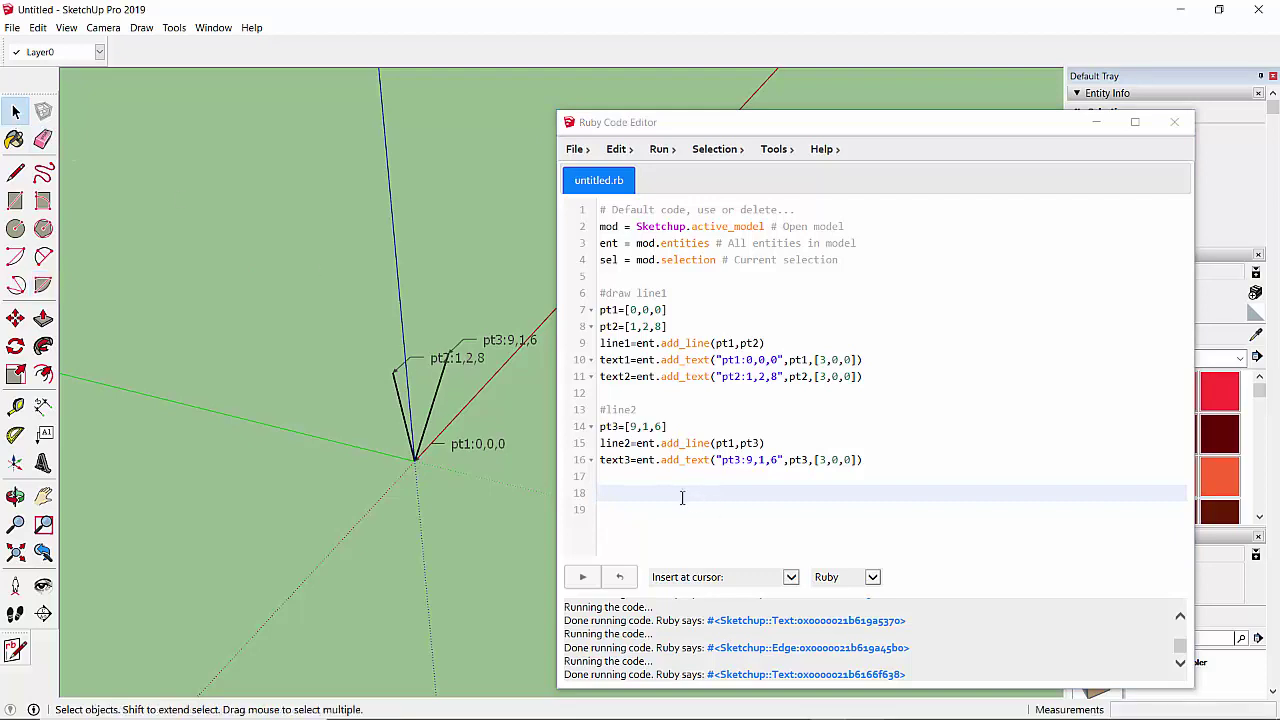
{"action": "left_click", "coordinate": [651, 476]}
{"action": "key", "text": "Return"}
{"action": "type", "text": "#"}
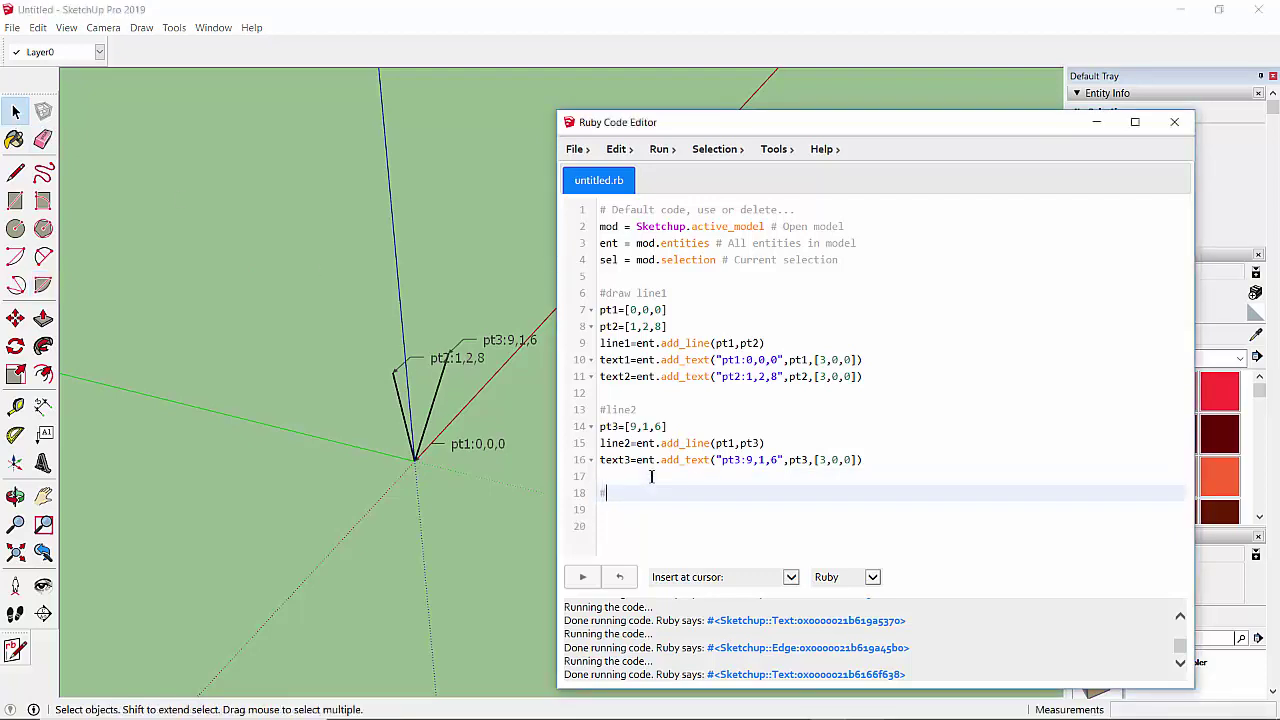
{"action": "type", "text": "make face"}
{"action": "key", "text": "Return"}
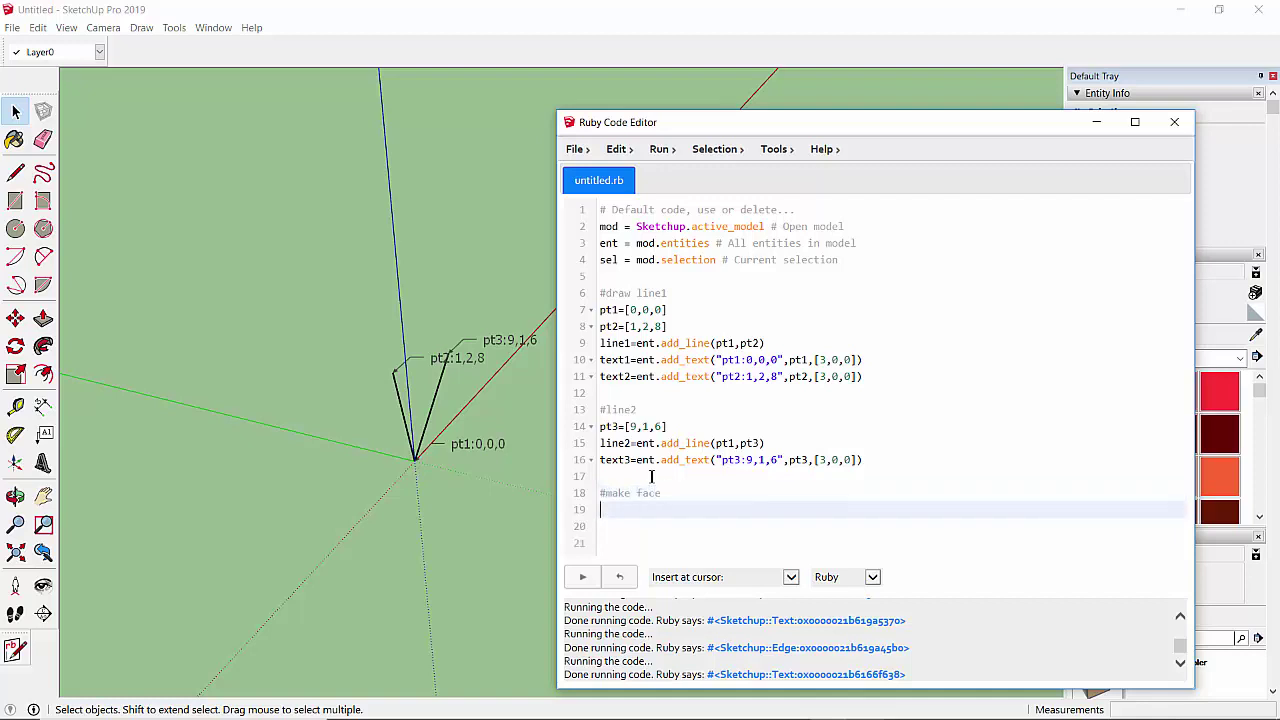
{"action": "type", "text": "f"}
{"action": "type", "text": "ace1="}
{"action": "type", "text": "ent.add"}
{"action": "type", "text": "_face"}
{"action": "type", "text": "("}
{"action": "type", "text": "pt"}
{"action": "type", "text": "1,pt"}
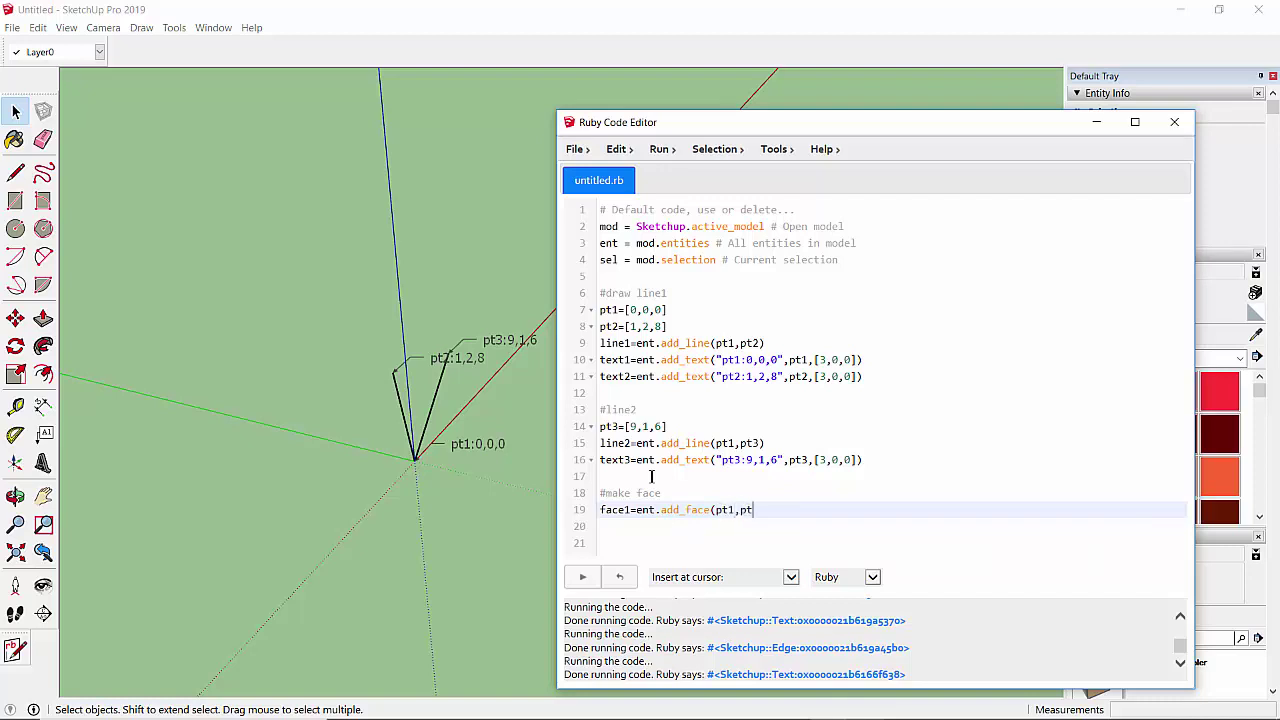
{"action": "type", "text": "2,pt3"}
{"action": "type", "text": ")"}
{"action": "key", "text": "Return"}
{"action": "key", "text": "ctrl+Return"}
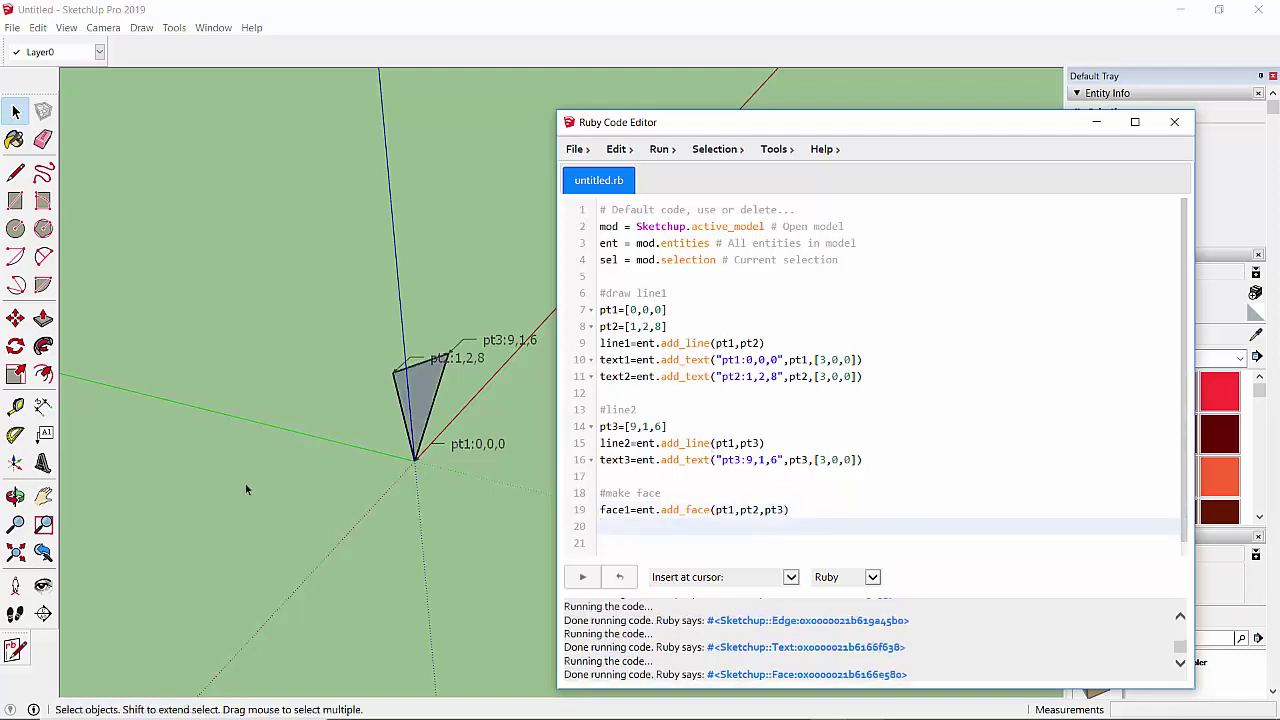
Orbit to inspect the triangular face, then type a '#create arc' comment.
{"action": "left_click", "coordinate": [15, 497]}
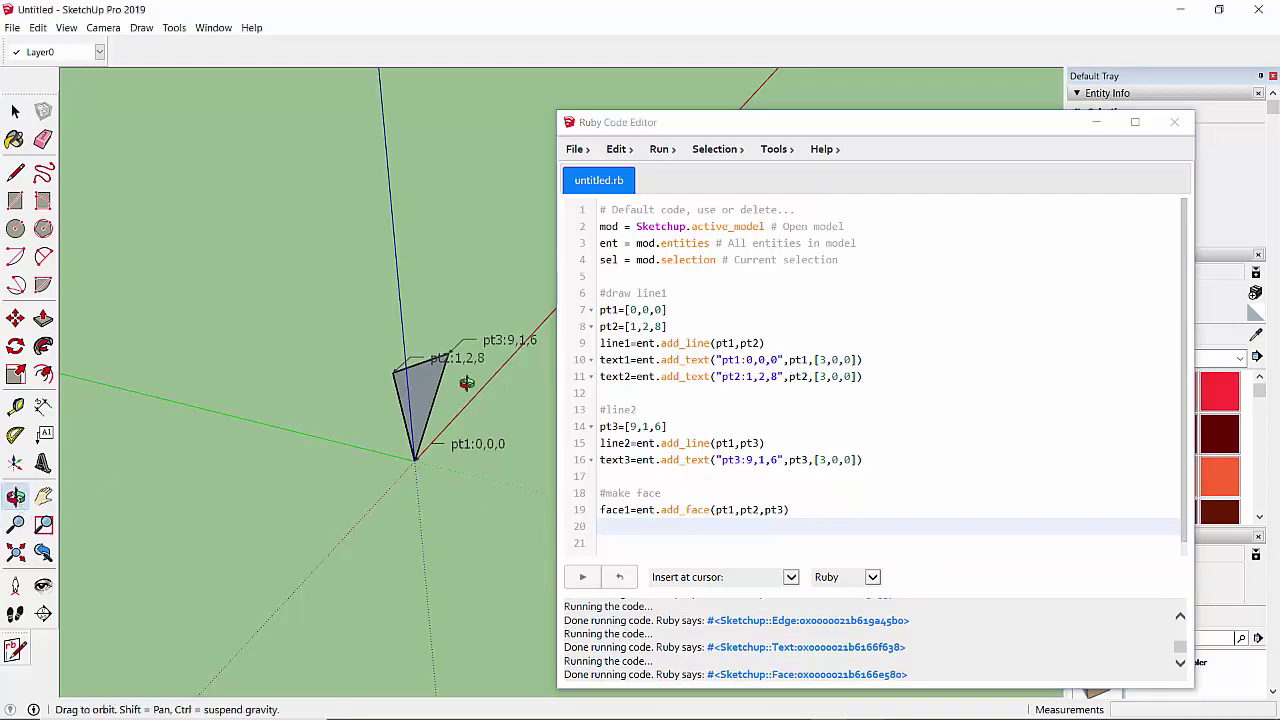
{"action": "mouse_move", "coordinate": [411, 390]}
{"action": "left_mouse_down"}
{"action": "mouse_move", "coordinate": [540, 612]}
{"action": "mouse_move", "coordinate": [423, 466]}
{"action": "mouse_move", "coordinate": [430, 345]}
{"action": "mouse_move", "coordinate": [443, 337]}
{"action": "mouse_move", "coordinate": [398, 345]}
{"action": "mouse_move", "coordinate": [450, 360]}
{"action": "left_mouse_up"}
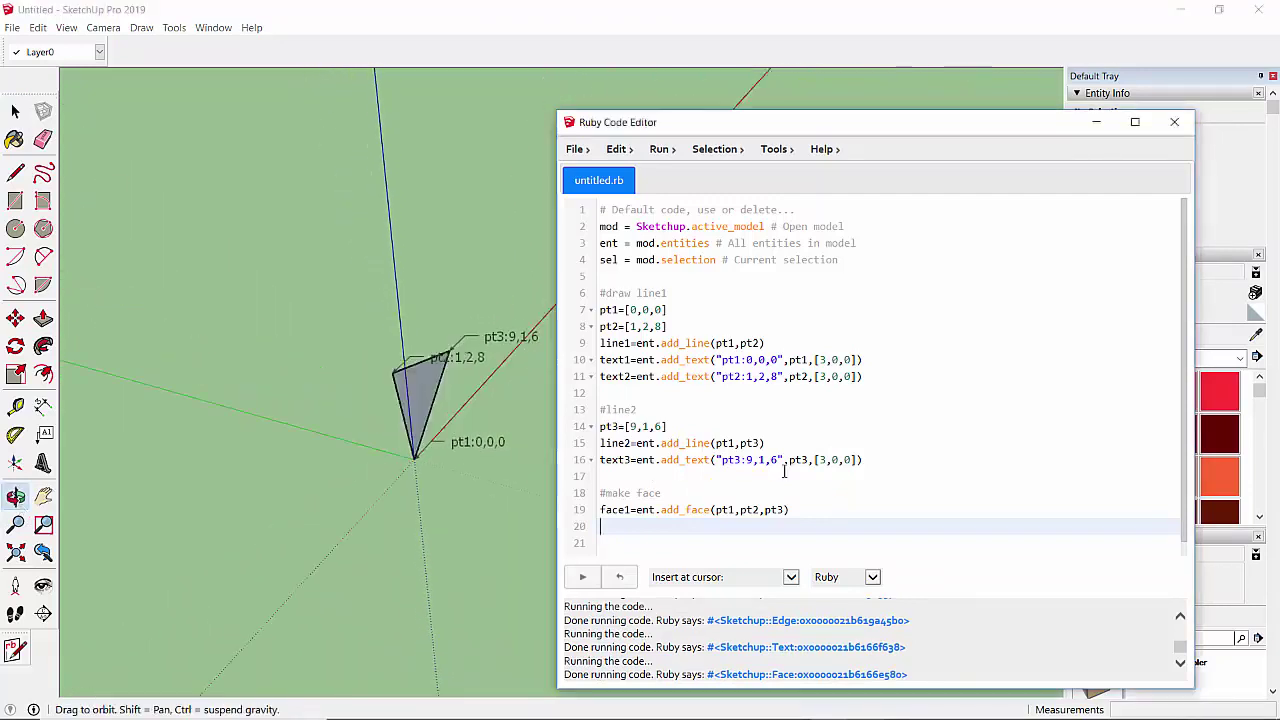
{"action": "left_click", "coordinate": [700, 543]}
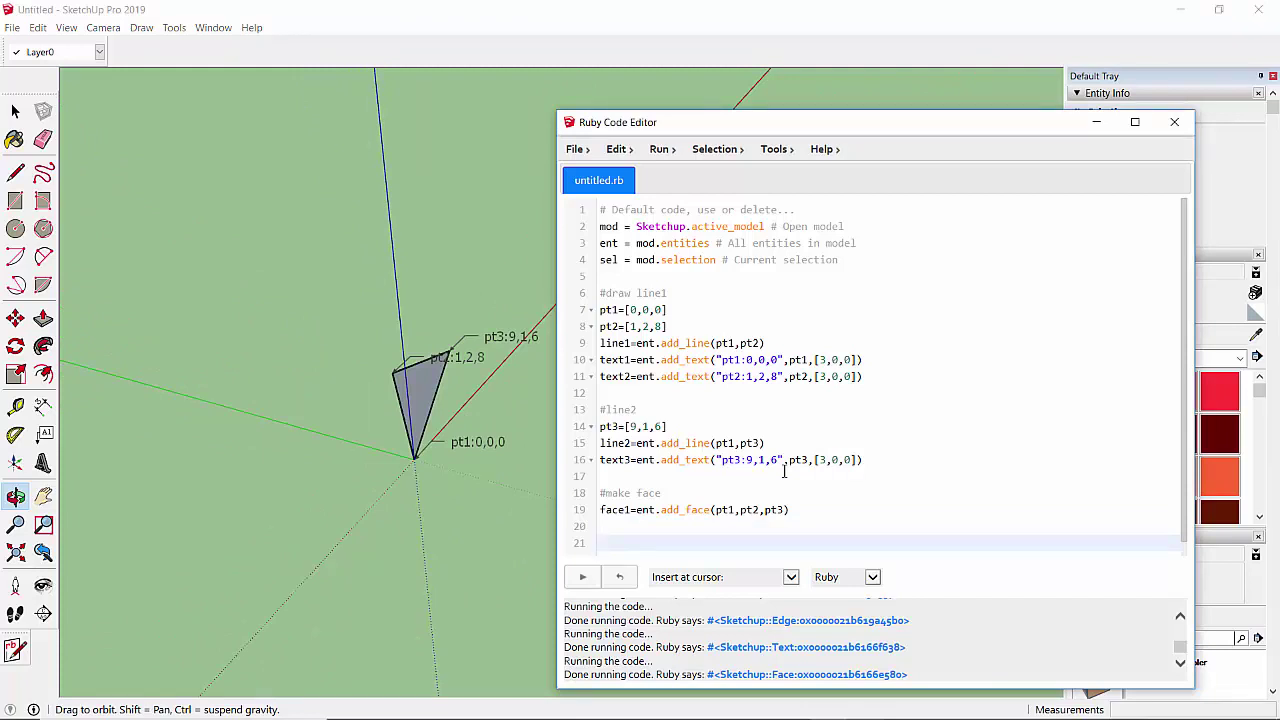
{"action": "type", "text": "#cre"}
{"action": "type", "text": "ate arc"}
Add a blank line below the #create arc comment in the script.
{"action": "key", "text": "Return"}
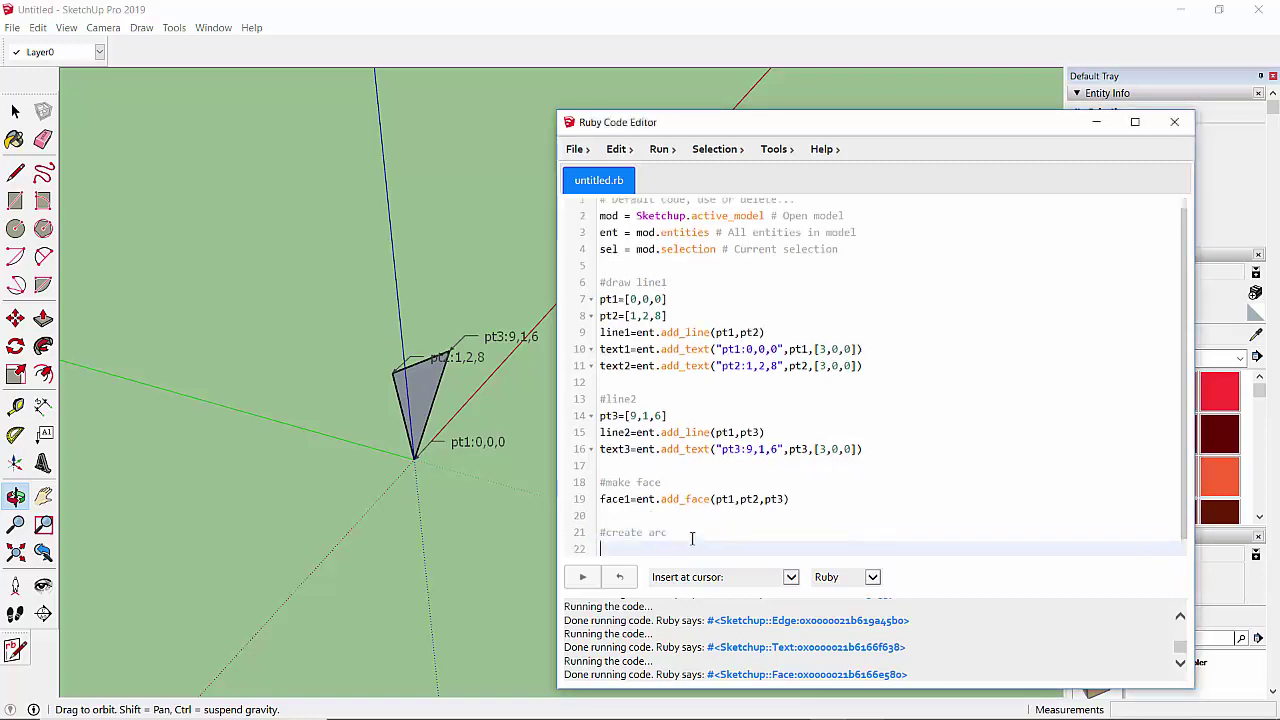
{"action": "key", "text": "Up"}
{"action": "key", "text": "Up"}
{"action": "key", "text": "Down"}
{"action": "key", "text": "Down"}
{"action": "key", "text": "Return"}
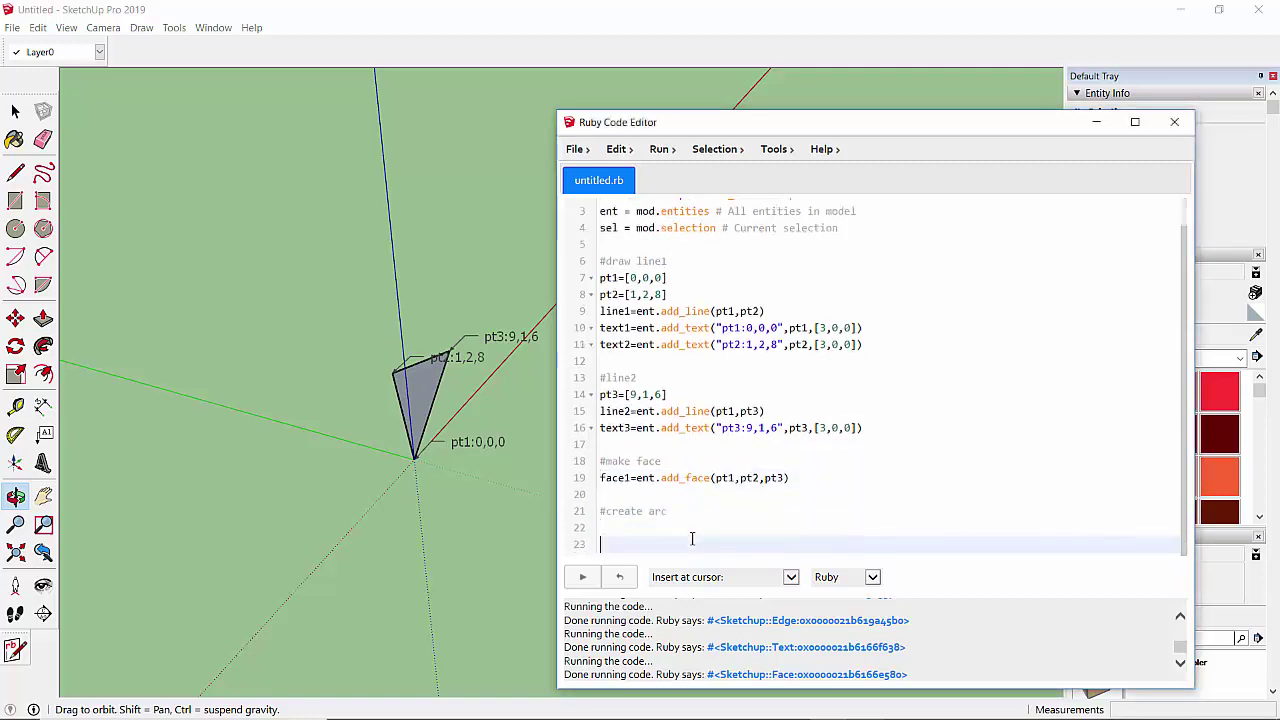
{"action": "key", "text": "Up"}
{"action": "key", "text": "Up"}
{"action": "key", "text": "Up"}
{"action": "key", "text": "Down"}
{"action": "key", "text": "Down"}
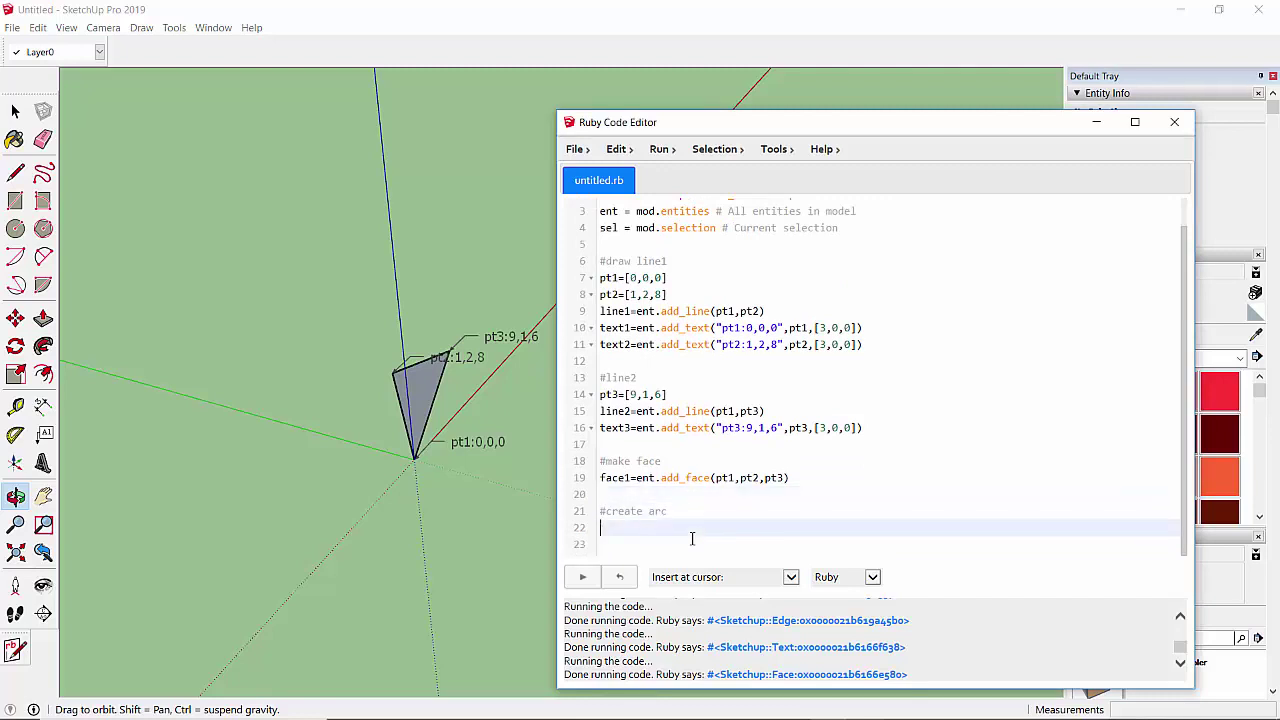
{"action": "key", "text": "Up"}
{"action": "key", "text": "Up"}
{"action": "key", "text": "Down"}
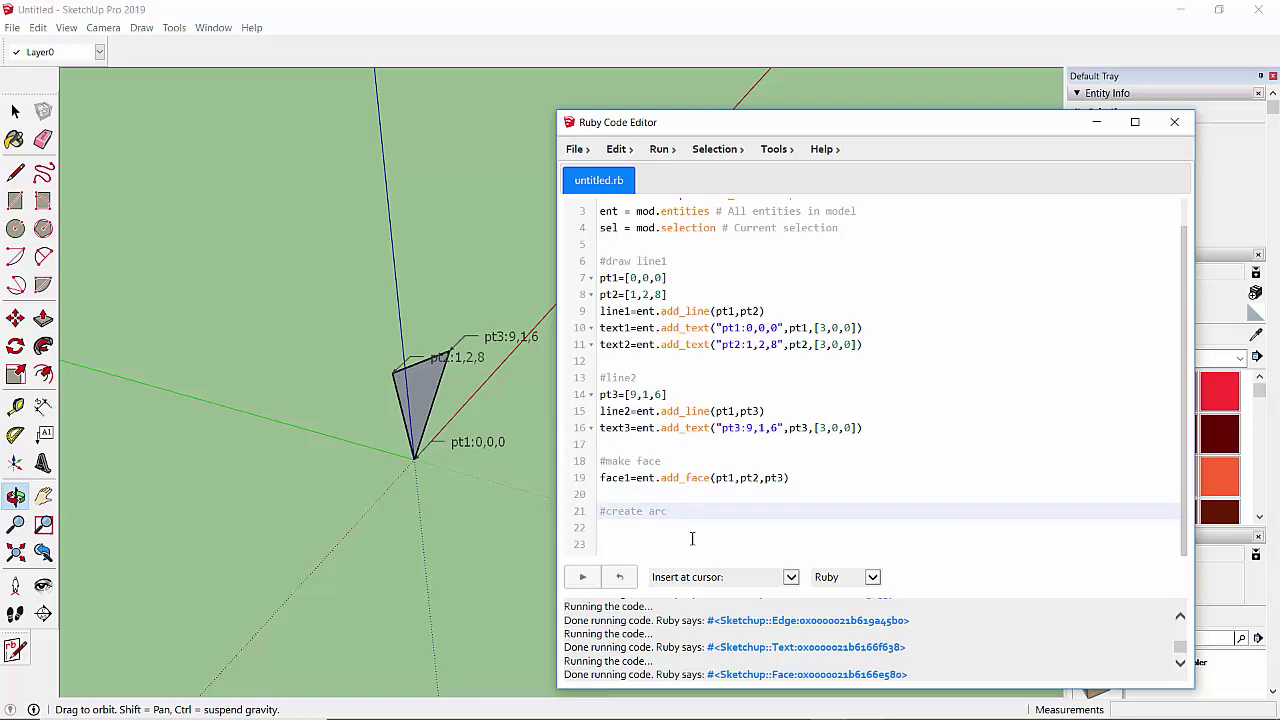
{"action": "key", "text": "Down"}
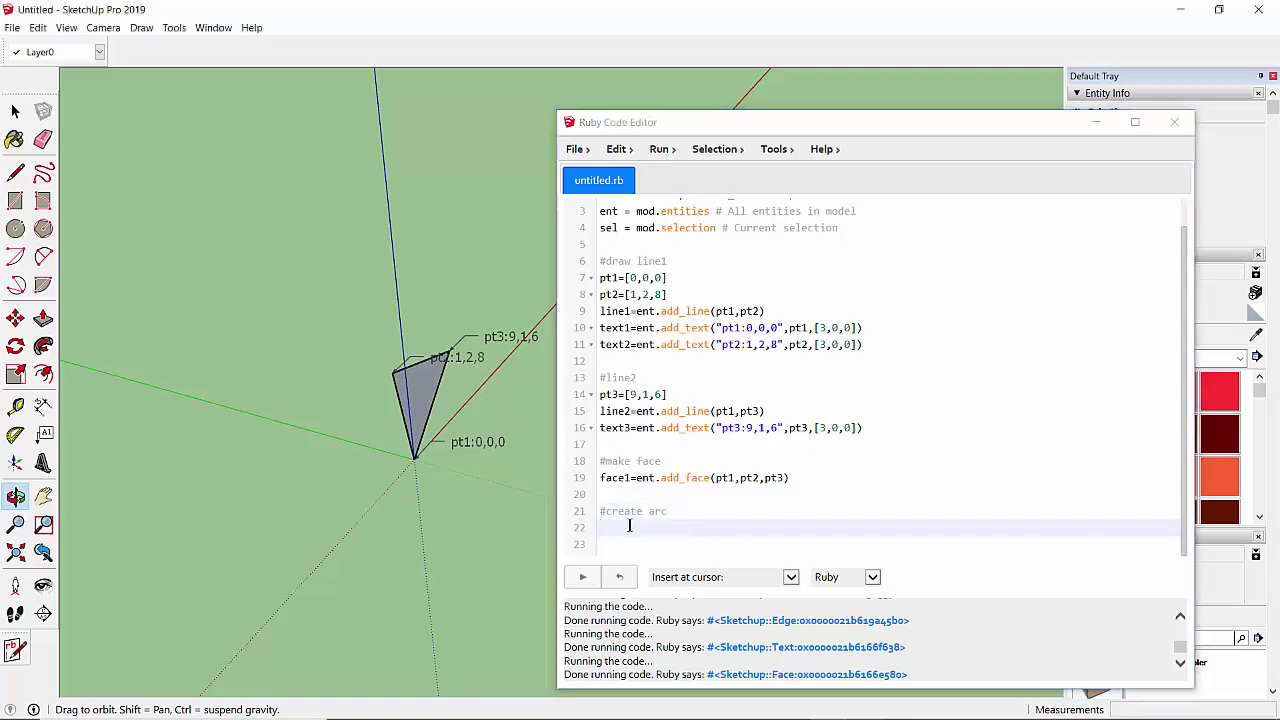
{"action": "left_click", "coordinate": [629, 525]}
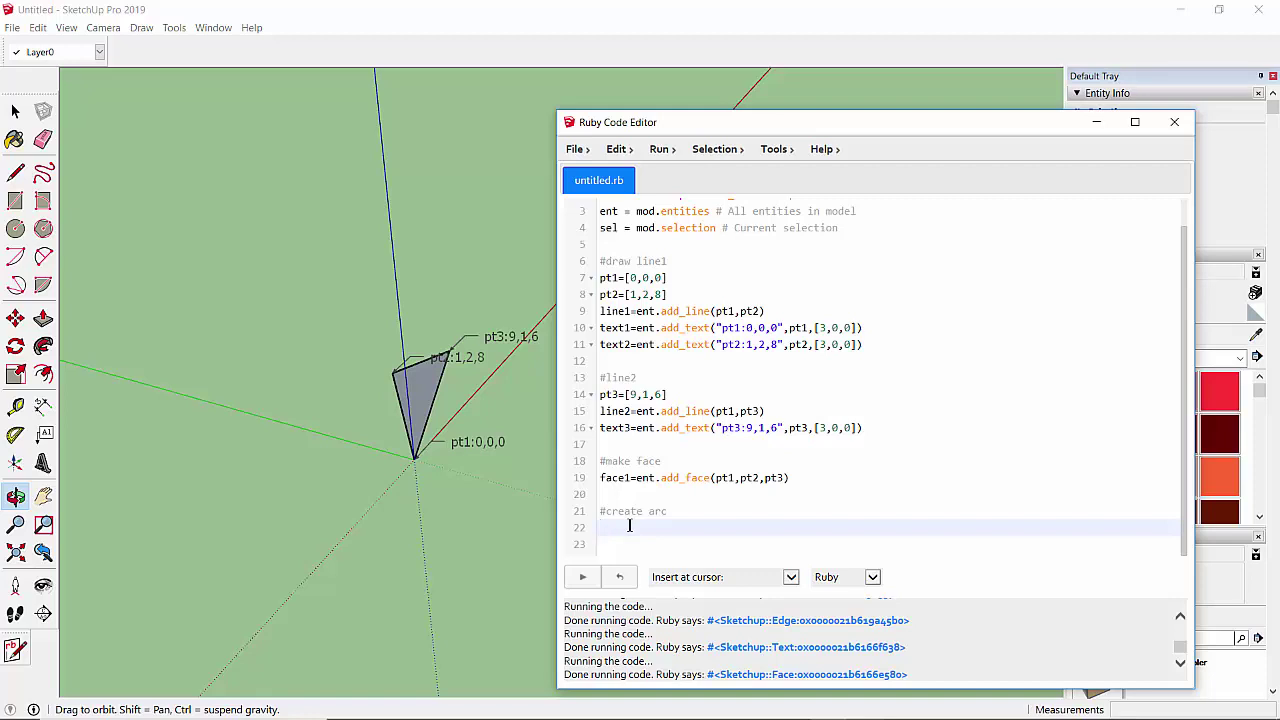
Define ang_start=0.degrees under the #create arc comment and begin the next line.
{"action": "type", "text": "star"}
{"action": "type", "text": "t_ang"}
{"action": "key", "text": "BackSpace"}
{"action": "key", "text": "BackSpace"}
{"action": "key", "text": "BackSpace"}
{"action": "key", "text": "BackSpace"}
{"action": "key", "text": "BackSpace"}
{"action": "type", "text": "ang_"}
{"action": "type", "text": "start="}
{"action": "type", "text": "0"}
{"action": "left_click", "coordinate": [677, 511]}
{"action": "left_click", "coordinate": [676, 530]}
{"action": "type", "text": "."}
{"action": "type", "text": "degrees"}
{"action": "key", "text": "Return"}
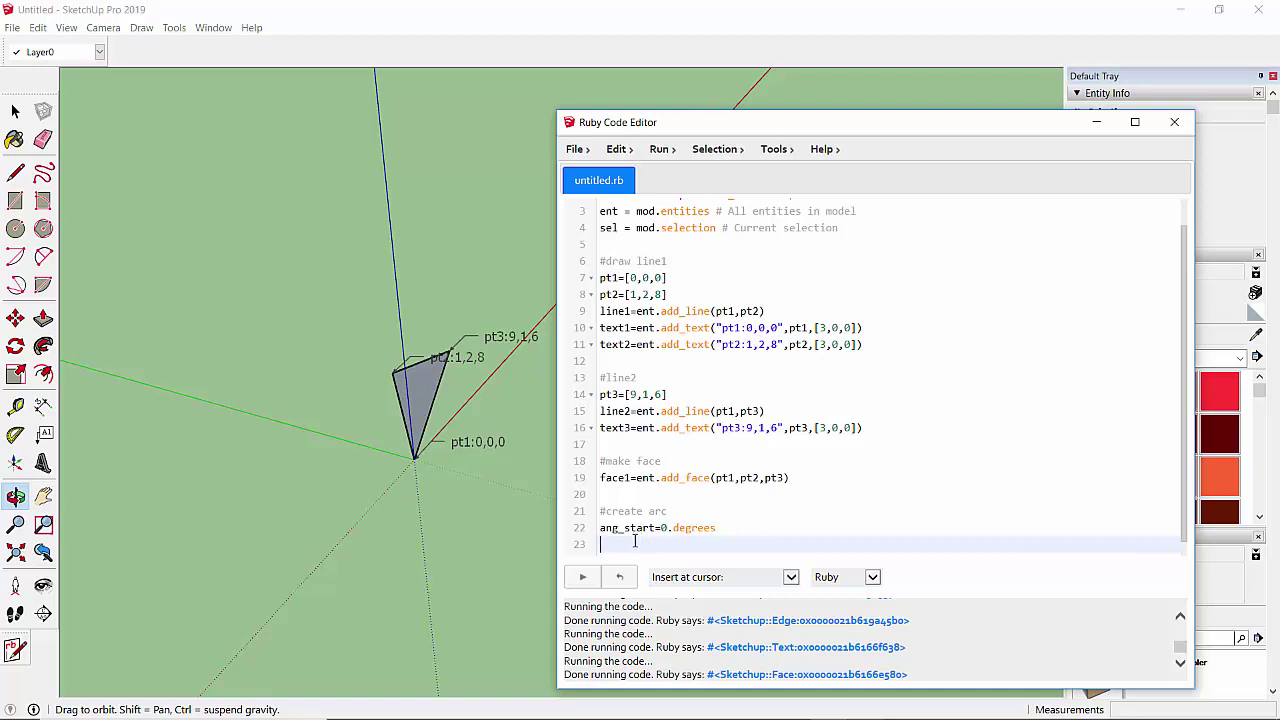
{"action": "type", "text": "ang"}
{"action": "type", "text": "e"}
Define ang_end=180.degrees and center1=[0,0,0], then begin the edges=ent.add_arc( call.
{"action": "key", "text": "BackSpace"}
{"action": "type", "text": "end"}
{"action": "type", "text": "="}
{"action": "type", "text": "180"}
{"action": "type", "text": ".degrees"}
{"action": "key", "text": "Return"}
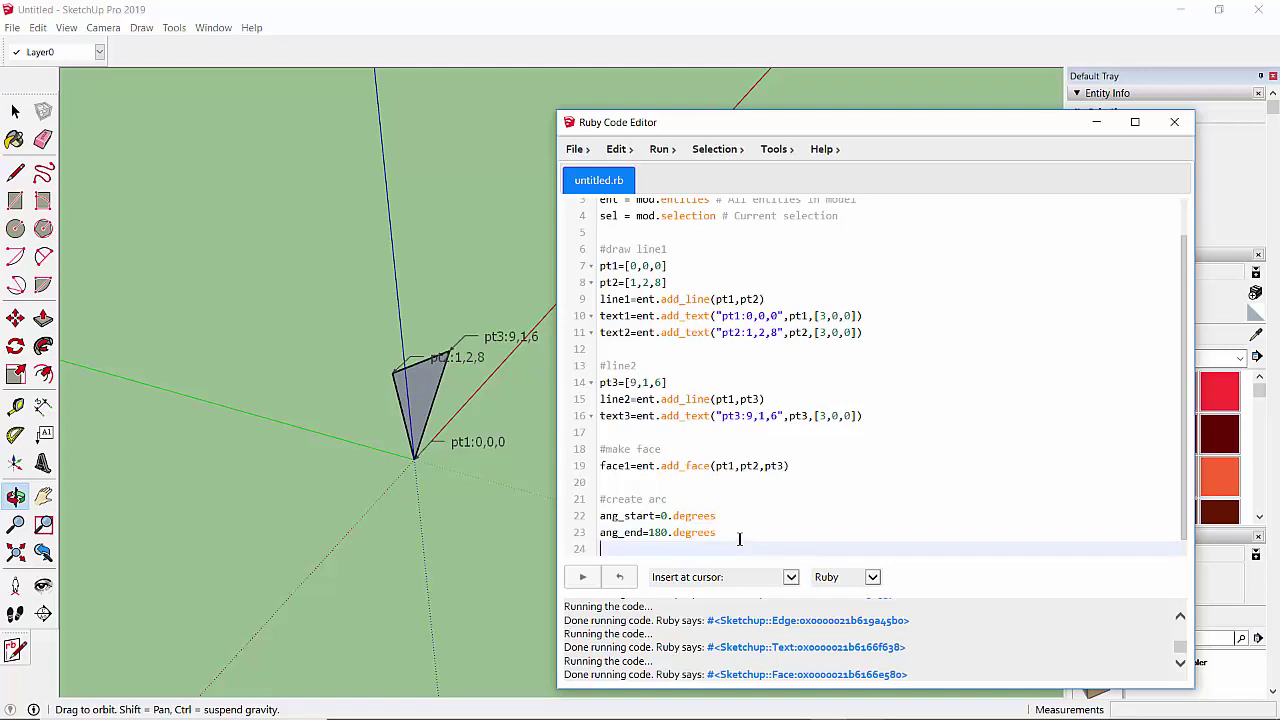
{"action": "type", "text": "center"}
{"action": "type", "text": "1=[0,"}
{"action": "type", "text": "0,0]"}
{"action": "key", "text": "Return"}
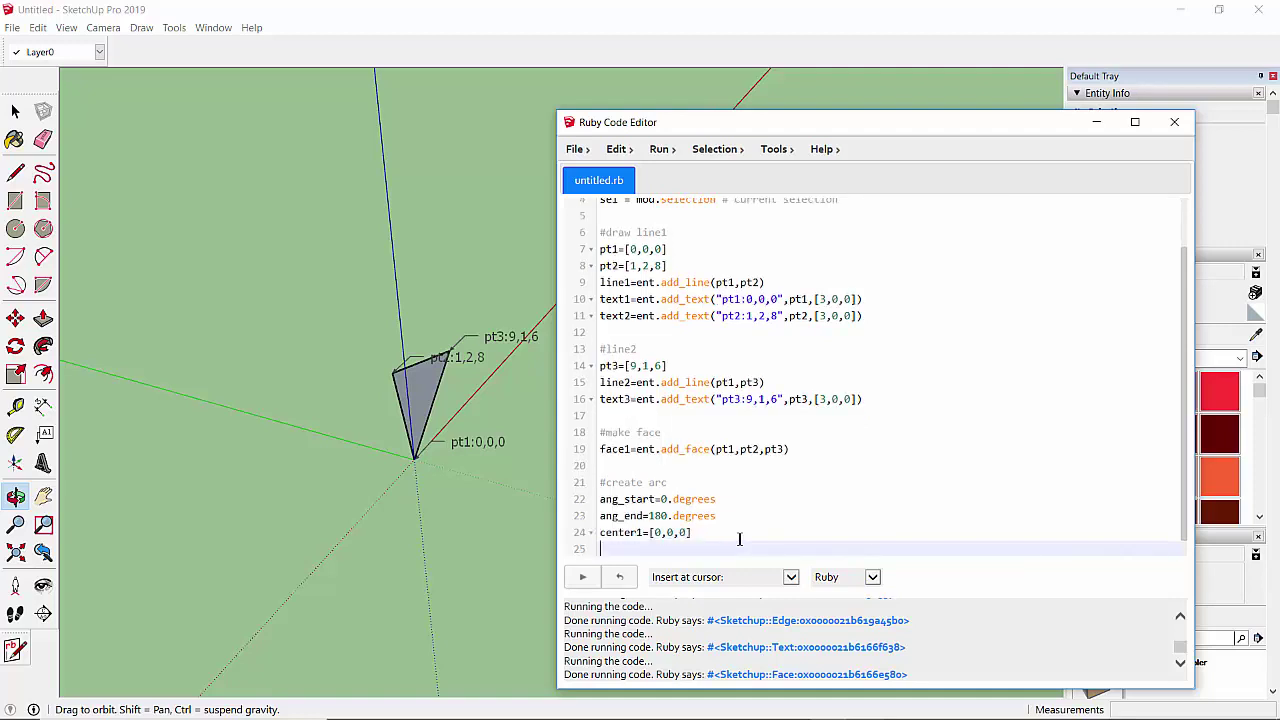
{"action": "type", "text": "ed"}
{"action": "type", "text": "ges="}
{"action": "type", "text": "ent.a"}
{"action": "type", "text": "dd_"}
{"action": "type", "text": "arc("}
Complete add_arc([0,0,0],pt2,pt3,2,ang_start,ang_end) and run it to draw the radius-2 arc.
{"action": "type", "text": "[0"}
{"action": "type", "text": ",0,0"}
{"action": "type", "text": ",pt2,pt3,2,ang_start,ang_end"}
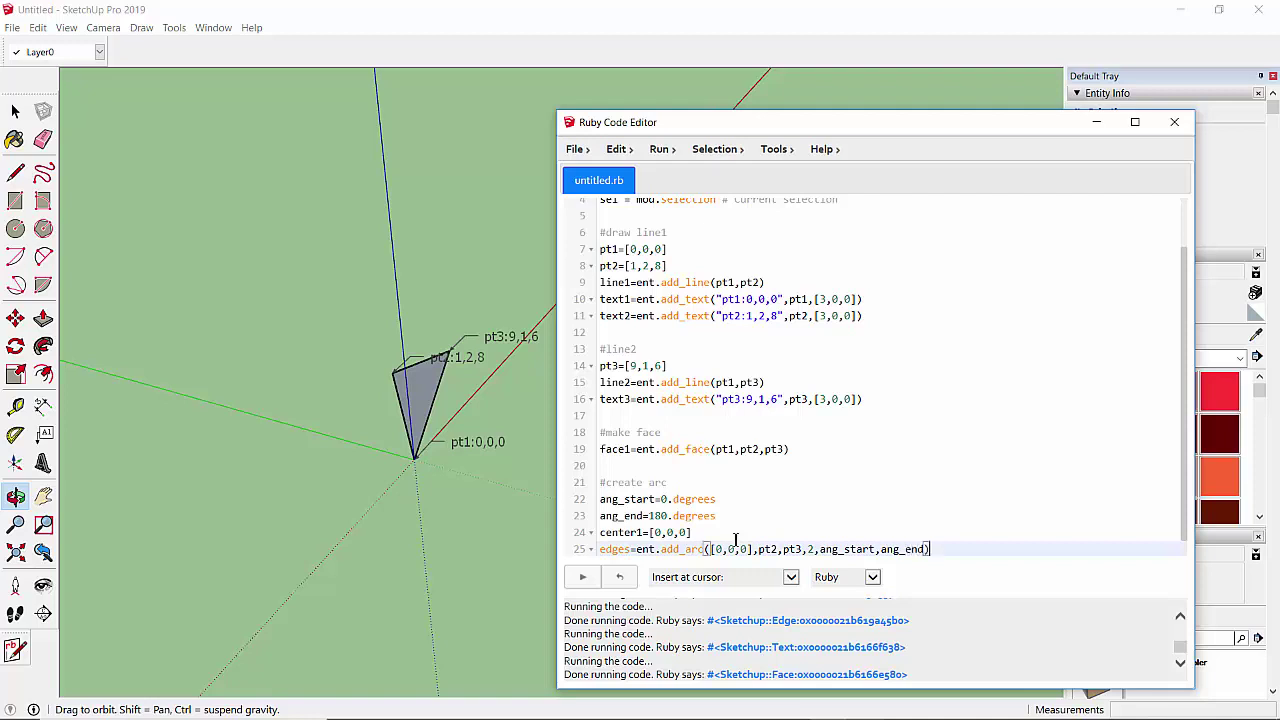
{"action": "key", "text": "Return"}
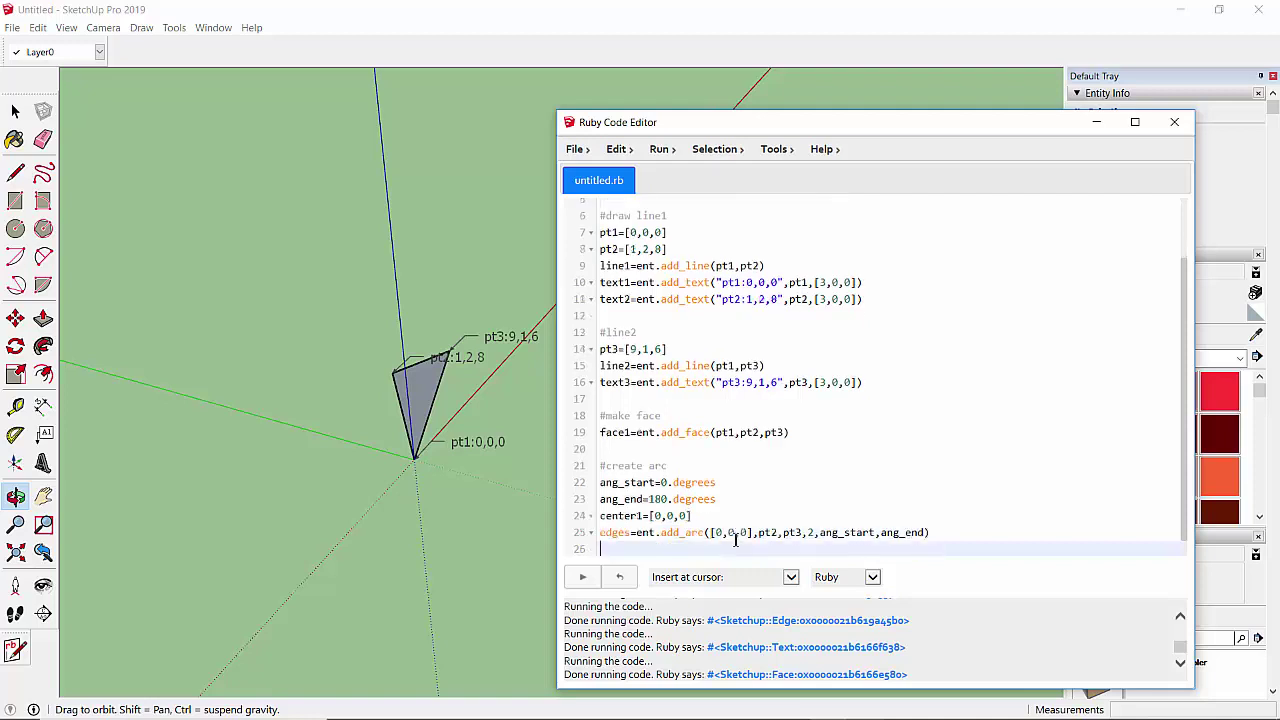
{"action": "key", "text": "ctrl+Return"}
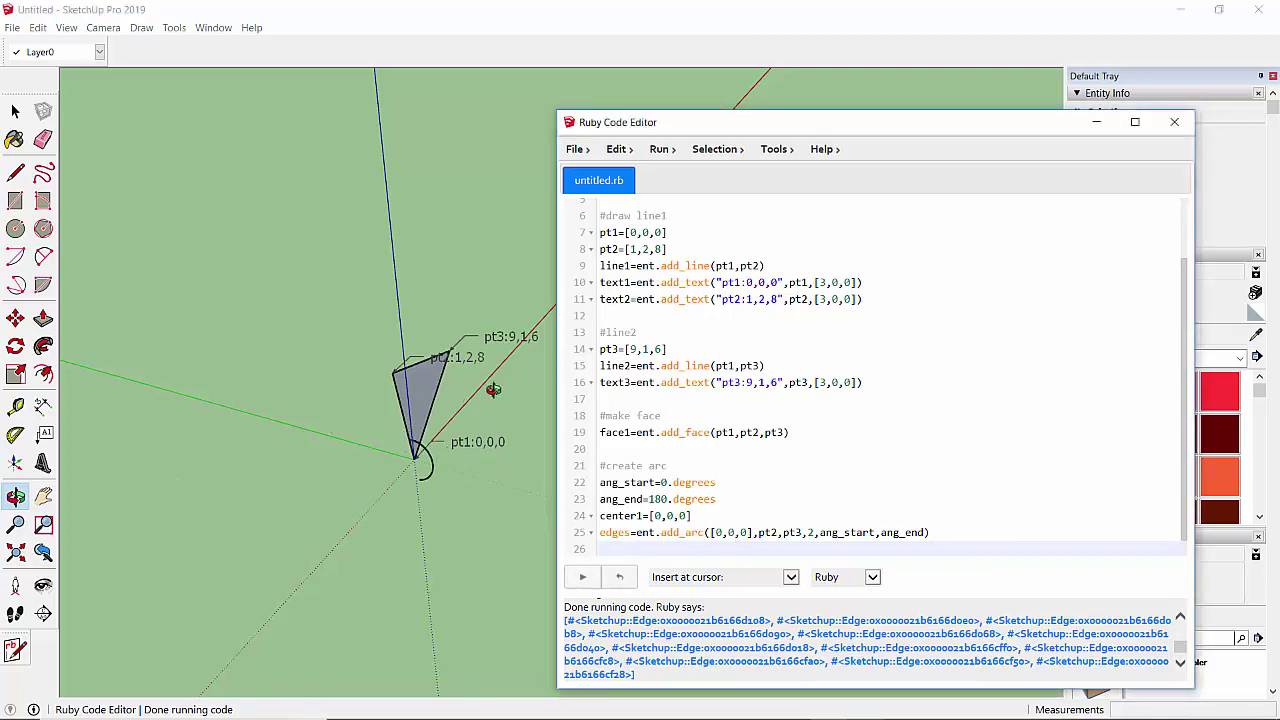
Zoom in on the triangle and the radius-2 arc below it.
{"action": "scroll", "coordinate": [471, 380], "scroll_direction": "up", "scroll_amount": 3}
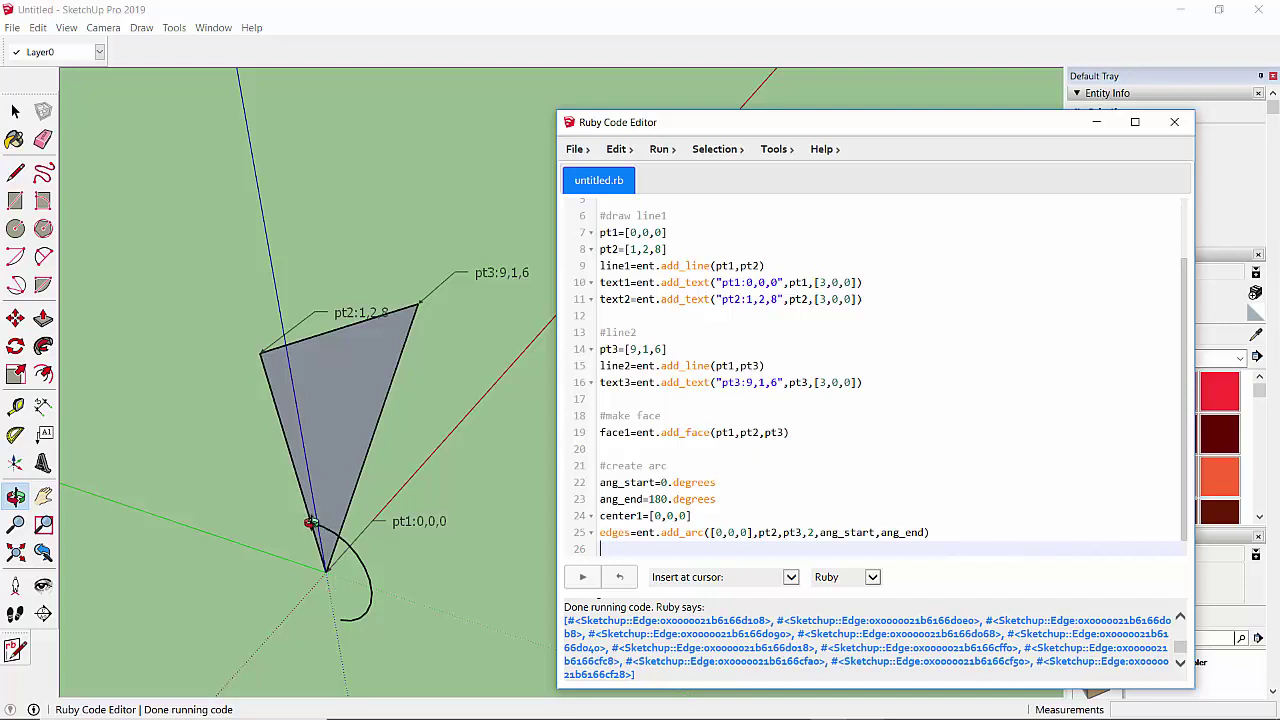
Orbit around the triangle to view it face-on, edge-on, then face-on again.
{"action": "left_click", "coordinate": [282, 512]}
{"action": "mouse_move", "coordinate": [286, 503]}
{"action": "left_mouse_down"}
{"action": "mouse_move", "coordinate": [367, 418]}
{"action": "mouse_move", "coordinate": [334, 406]}
{"action": "left_mouse_up"}
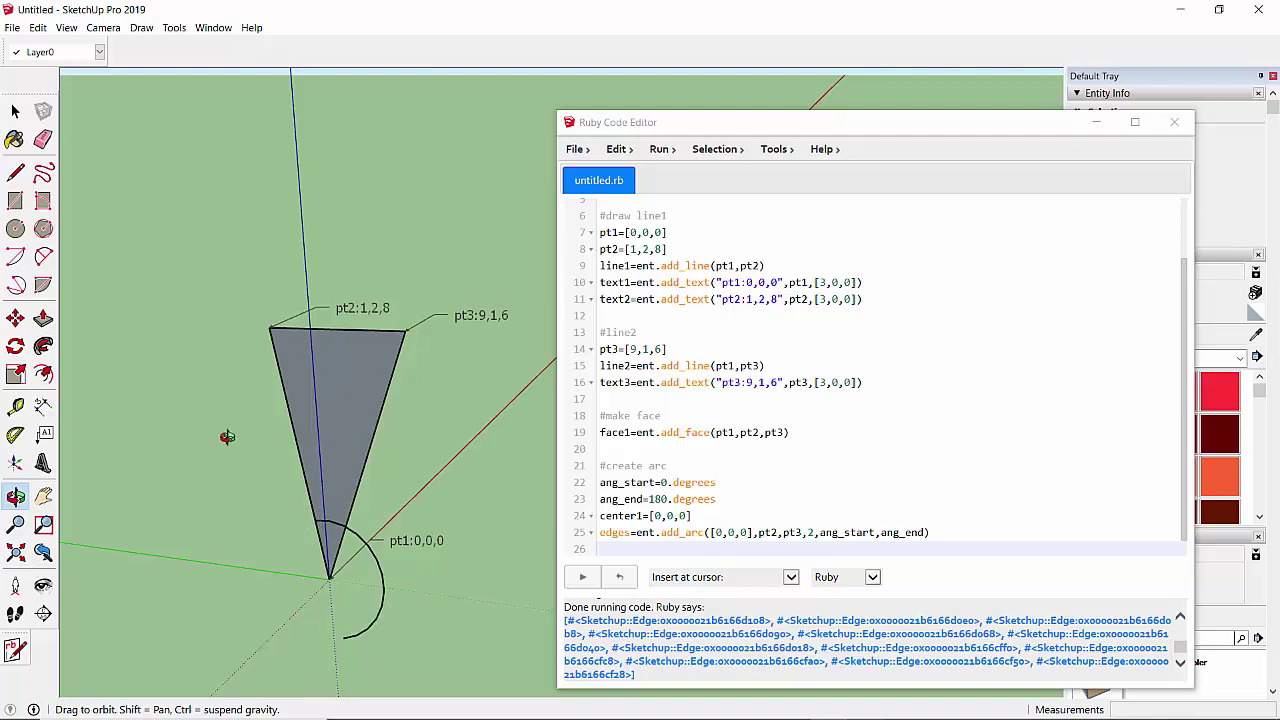
{"action": "left_click_drag", "start_coordinate": [227, 436], "coordinate": [440, 347]}
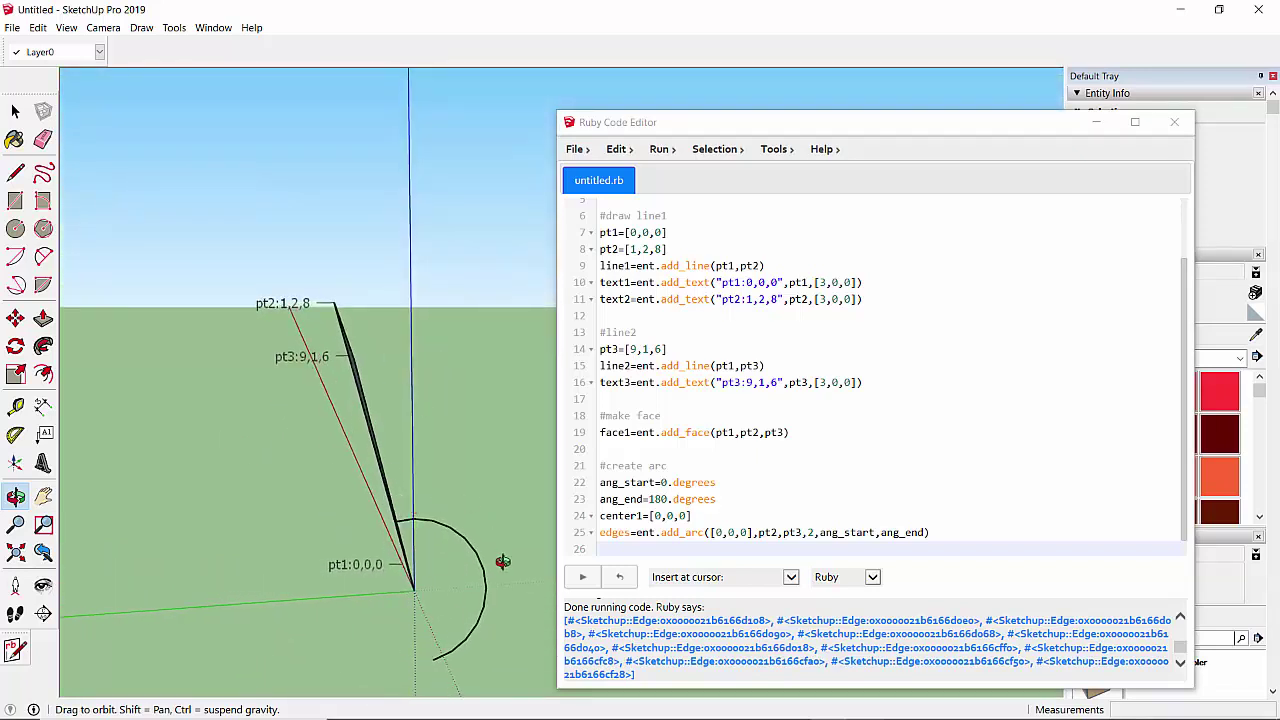
{"action": "left_click_drag", "start_coordinate": [345, 423], "coordinate": [266, 651]}
{"action": "type", "text": "face2=ent.face(edges)"}
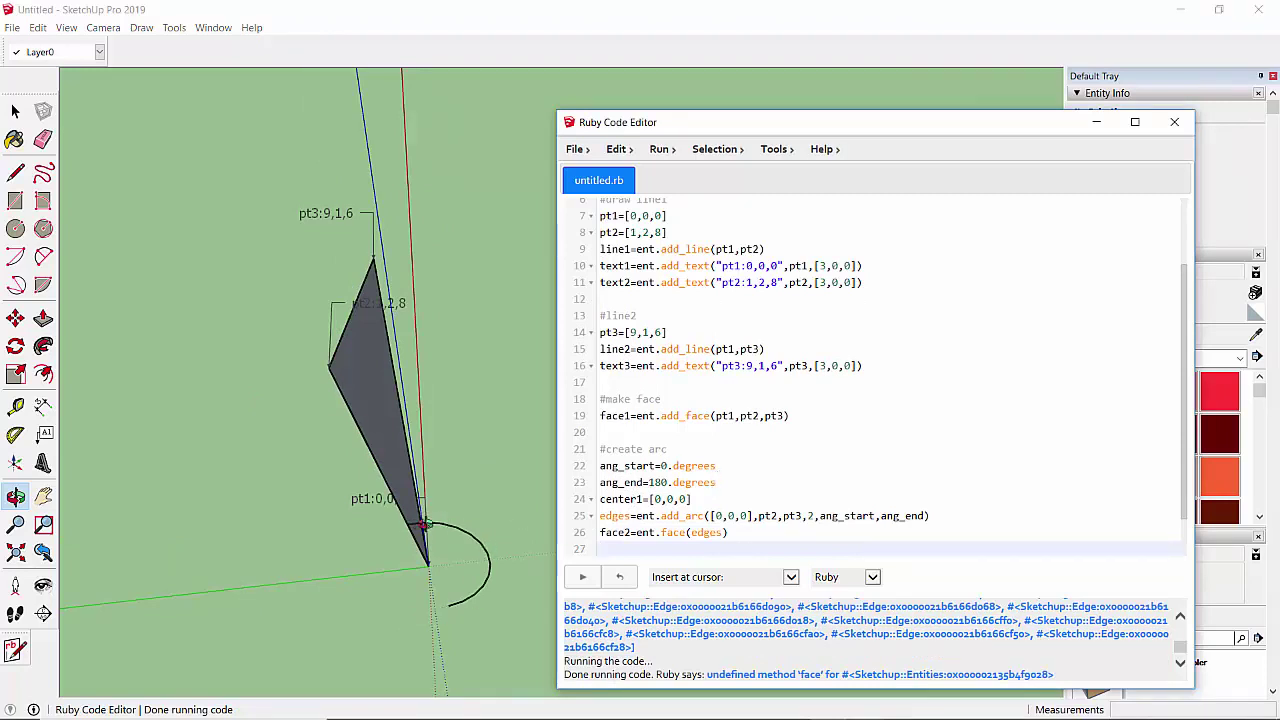
Change the arc's ang_end value from 180 to 360.degrees.
{"action": "left_click", "coordinate": [668, 481]}
{"action": "key", "text": "BackSpace"}
{"action": "key", "text": "BackSpace"}
{"action": "key", "text": "BackSpace"}
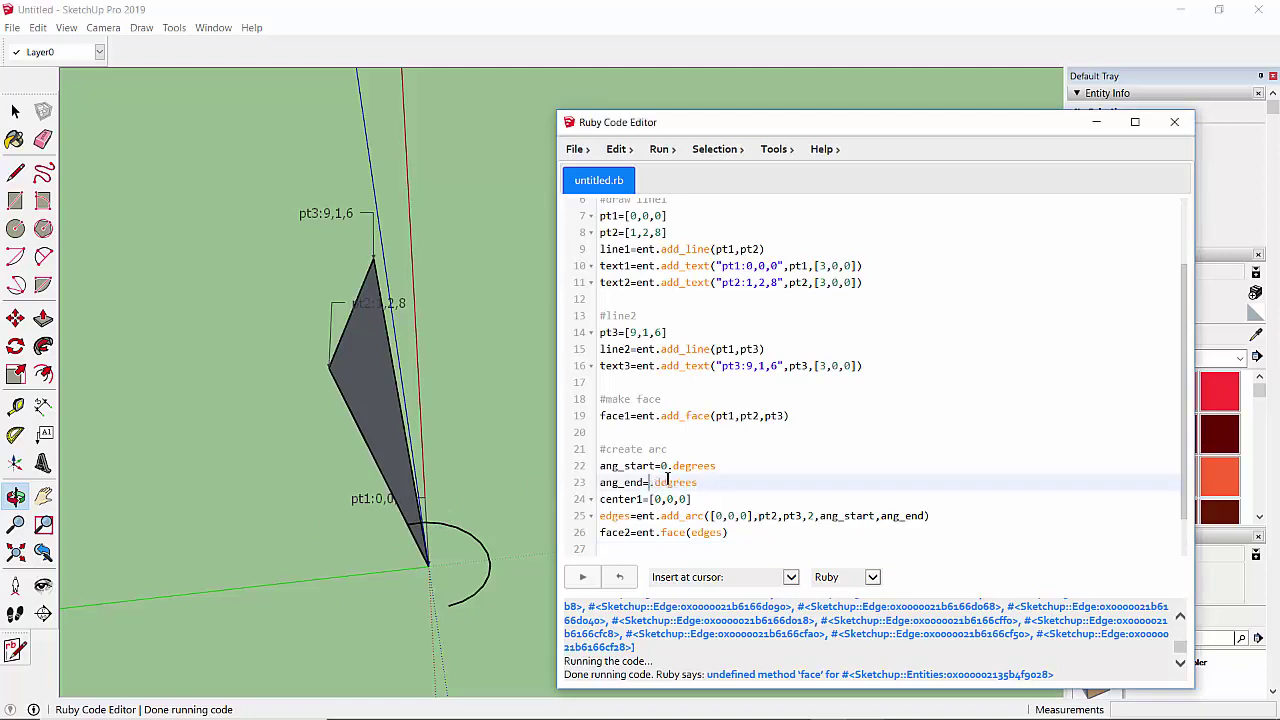
{"action": "type", "text": "360"}
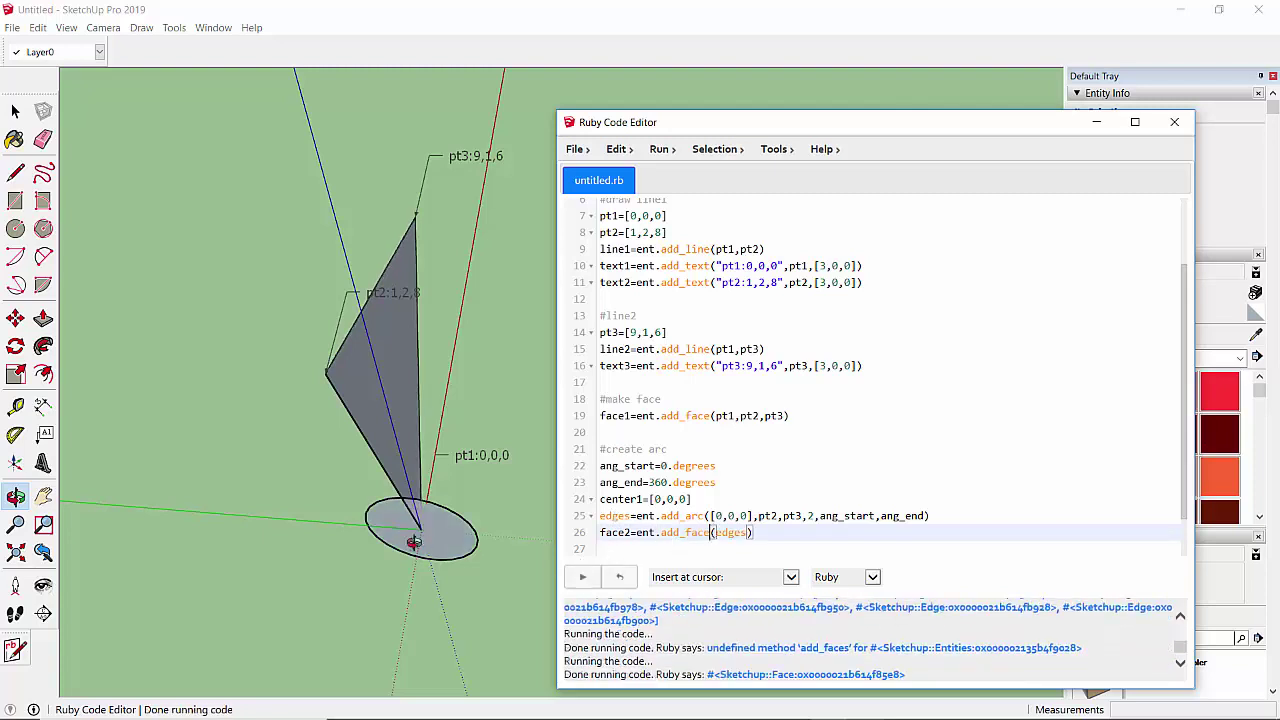
{"action": "scroll", "coordinate": [431, 525], "scroll_direction": "up", "scroll_amount": 2}
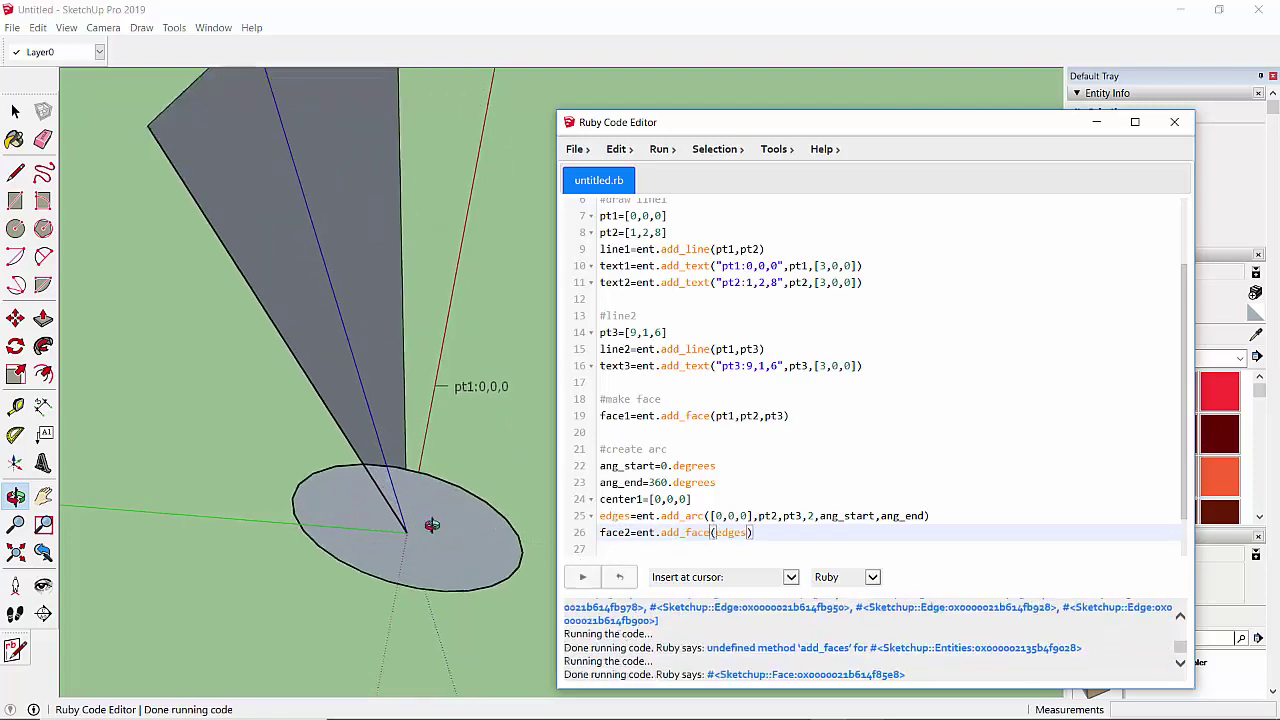
{"action": "scroll", "coordinate": [477, 409], "scroll_direction": "down", "scroll_amount": 2}
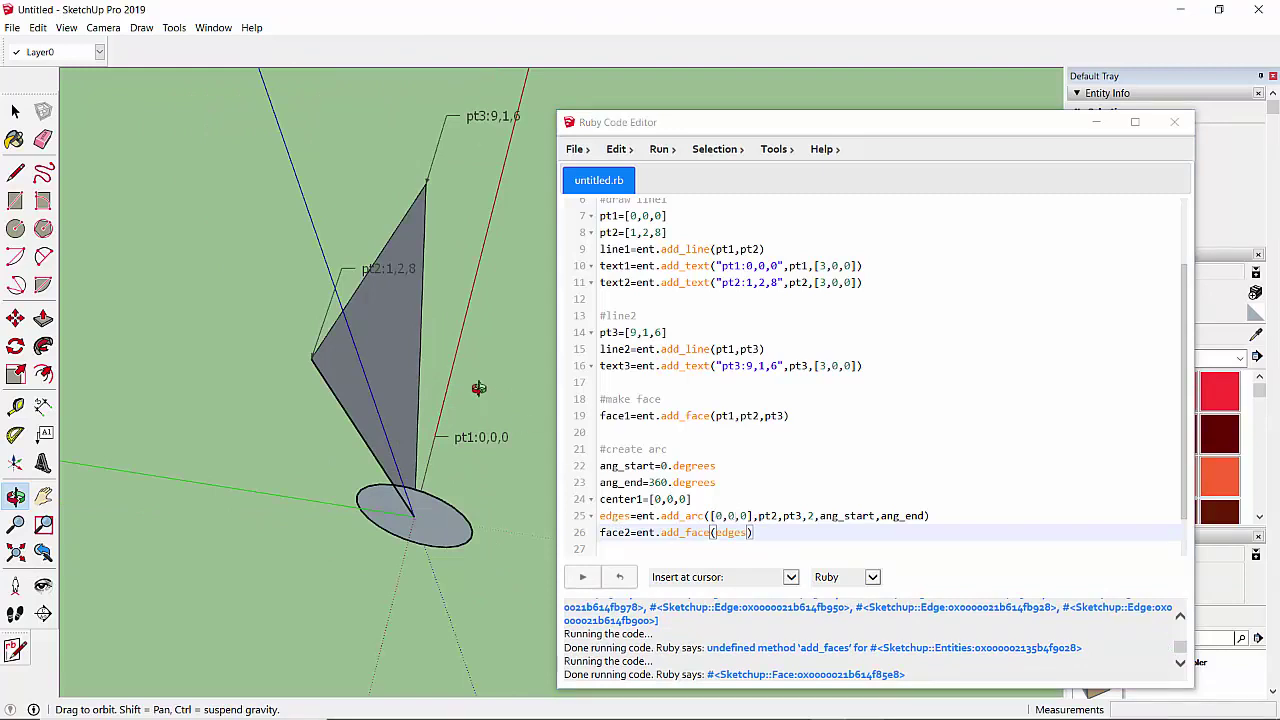
{"action": "mouse_move", "coordinate": [466, 409]}
{"action": "left_mouse_down"}
{"action": "mouse_move", "coordinate": [220, 420]}
{"action": "mouse_move", "coordinate": [510, 315]}
{"action": "mouse_move", "coordinate": [483, 459]}
{"action": "left_mouse_up"}
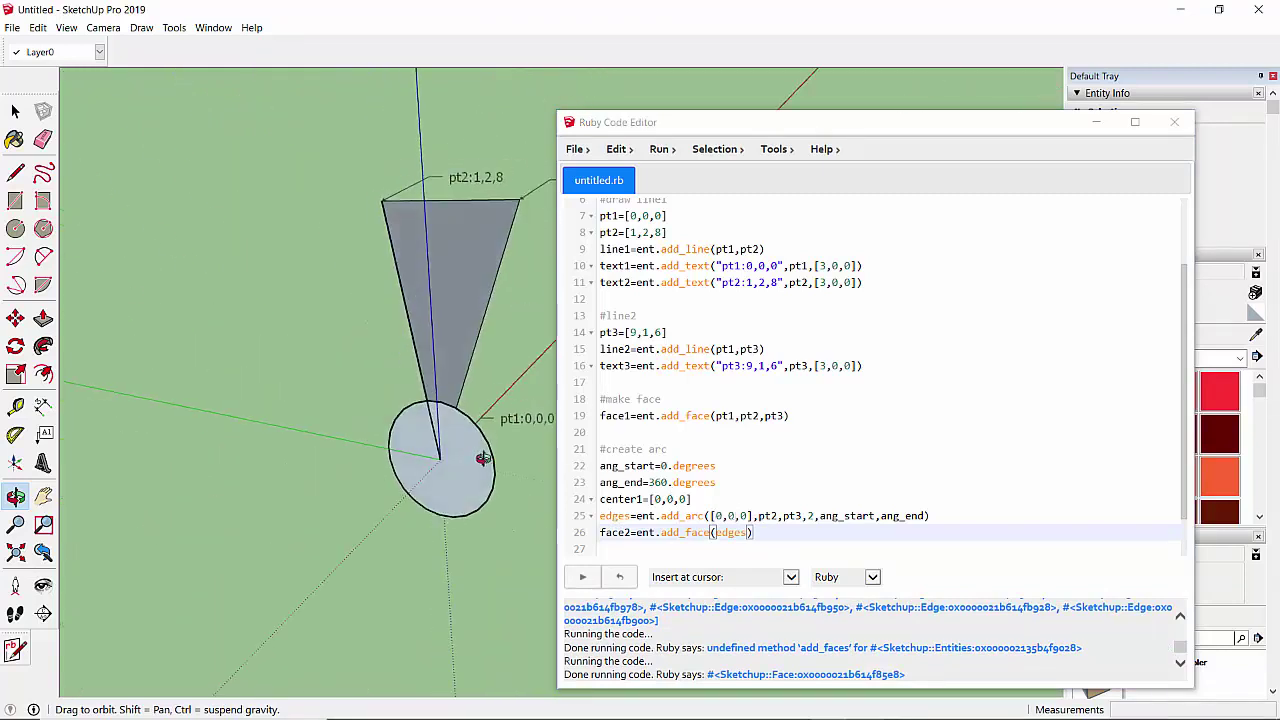
{"action": "mouse_move", "coordinate": [302, 464]}
{"action": "left_mouse_down"}
{"action": "mouse_move", "coordinate": [508, 306]}
{"action": "mouse_move", "coordinate": [291, 337]}
{"action": "left_mouse_up"}
{"action": "left_click_drag", "start_coordinate": [423, 351], "coordinate": [143, 327]}
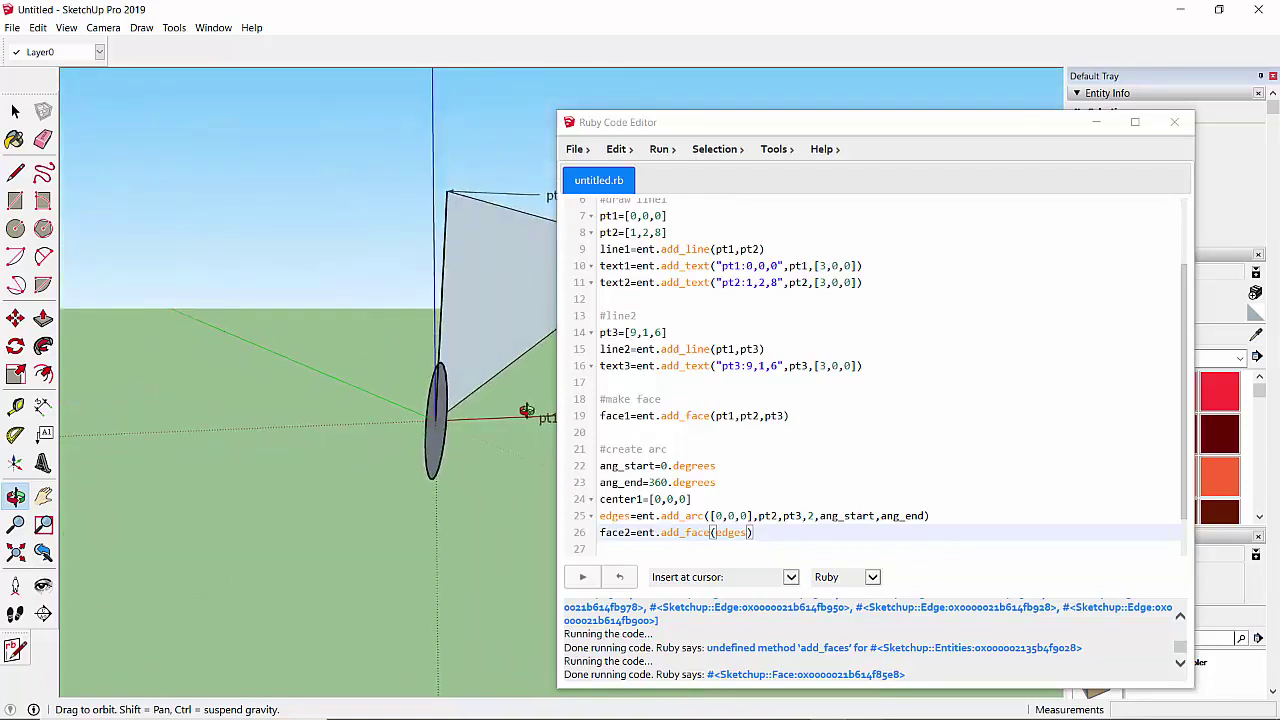
{"action": "mouse_move", "coordinate": [523, 409]}
{"action": "left_mouse_down"}
{"action": "mouse_move", "coordinate": [443, 391]}
{"action": "mouse_move", "coordinate": [487, 460]}
{"action": "left_mouse_up"}
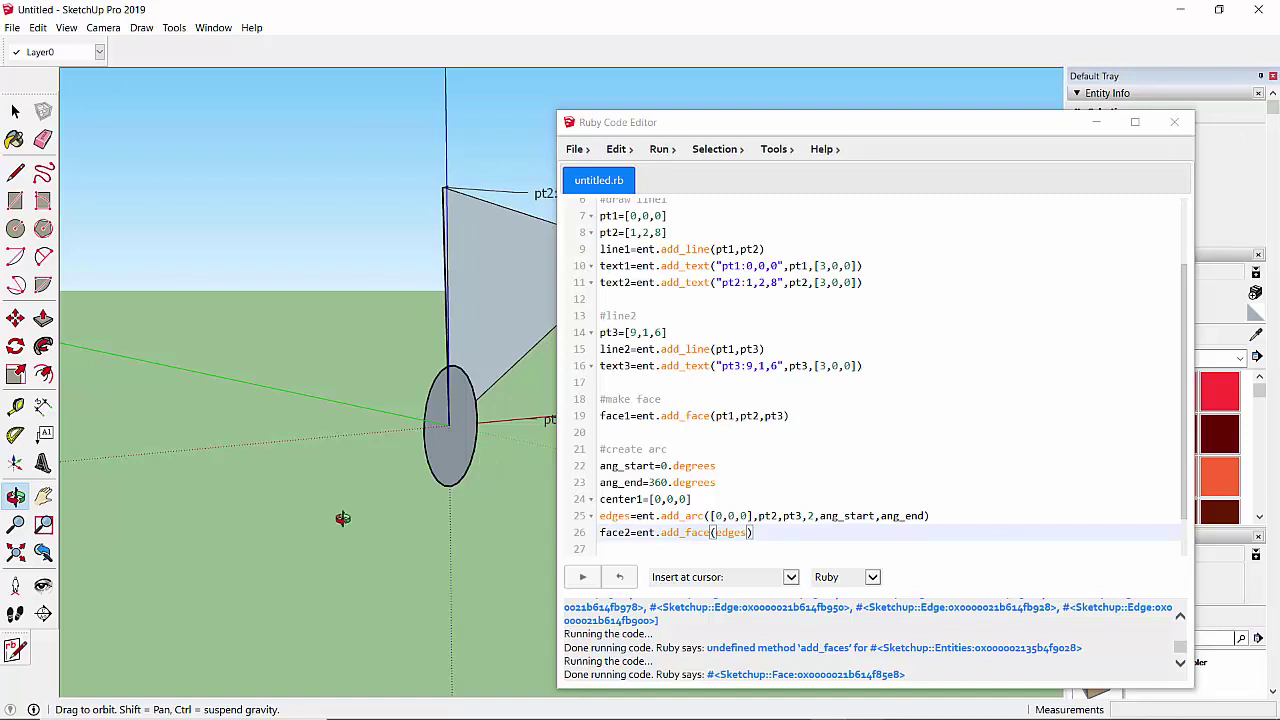
{"action": "mouse_move", "coordinate": [343, 517]}
{"action": "left_mouse_down"}
{"action": "mouse_move", "coordinate": [486, 614]}
{"action": "mouse_move", "coordinate": [429, 350]}
{"action": "mouse_move", "coordinate": [306, 457]}
{"action": "mouse_move", "coordinate": [374, 546]}
{"action": "mouse_move", "coordinate": [486, 474]}
{"action": "mouse_move", "coordinate": [412, 445]}
{"action": "left_mouse_up"}
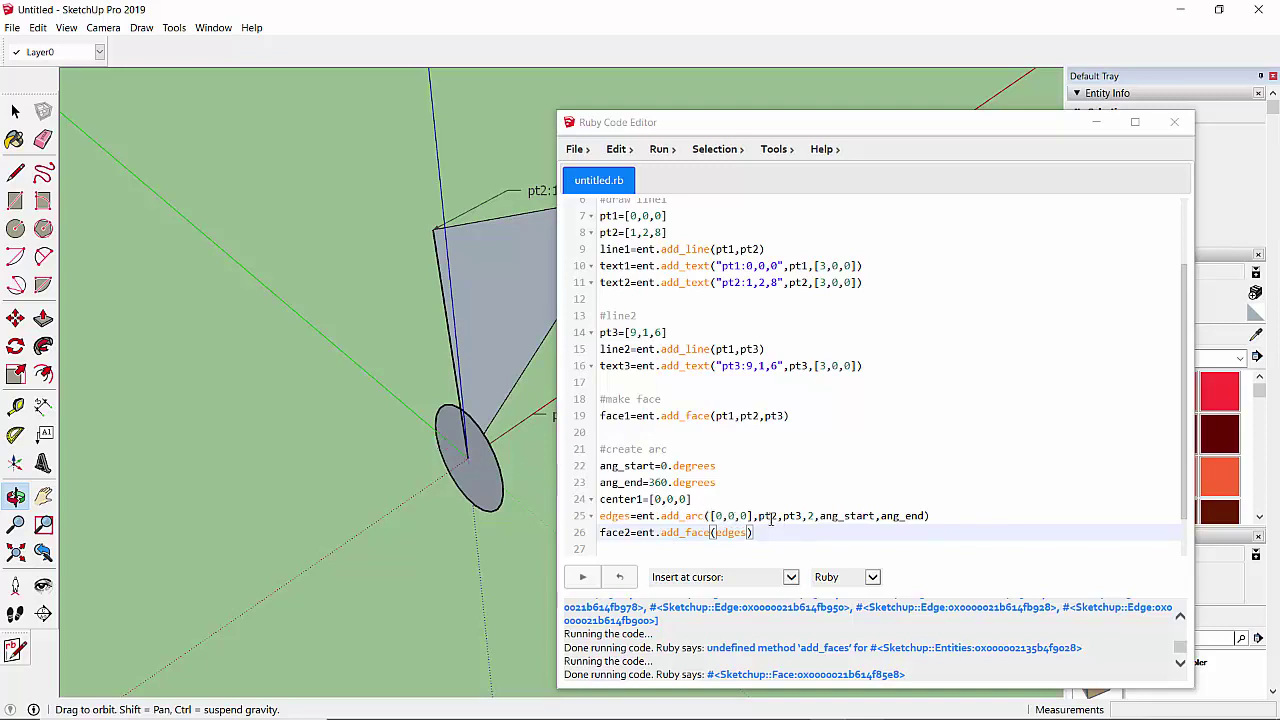
{"action": "left_click_drag", "start_coordinate": [314, 543], "coordinate": [463, 447]}
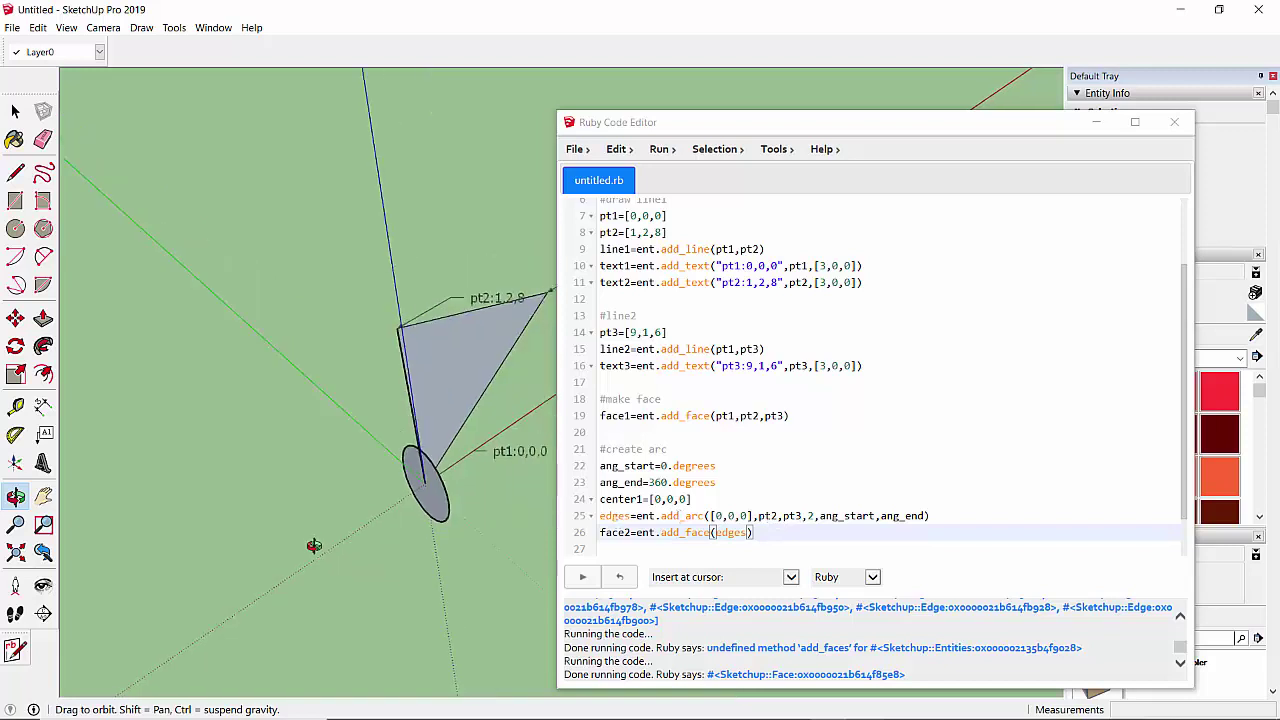
{"action": "scroll", "coordinate": [463, 447], "scroll_direction": "up", "scroll_amount": 5}
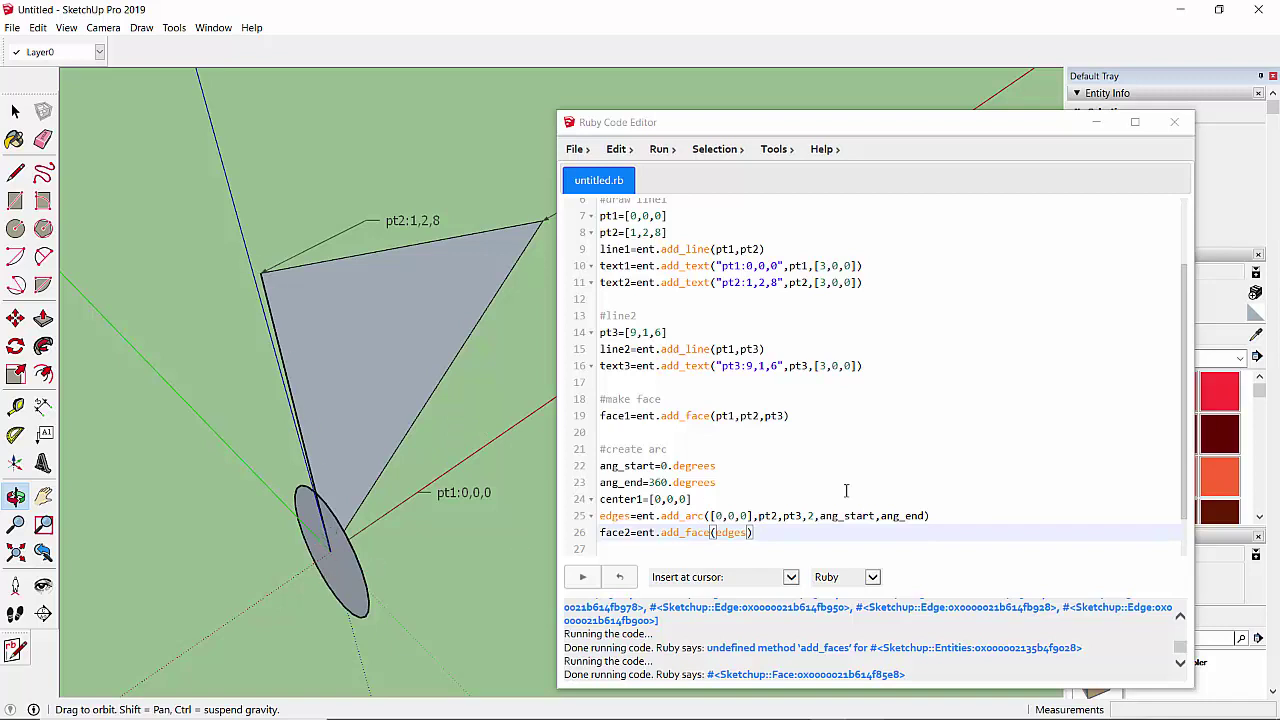
{"action": "left_click_drag", "start_coordinate": [140, 563], "coordinate": [160, 551]}
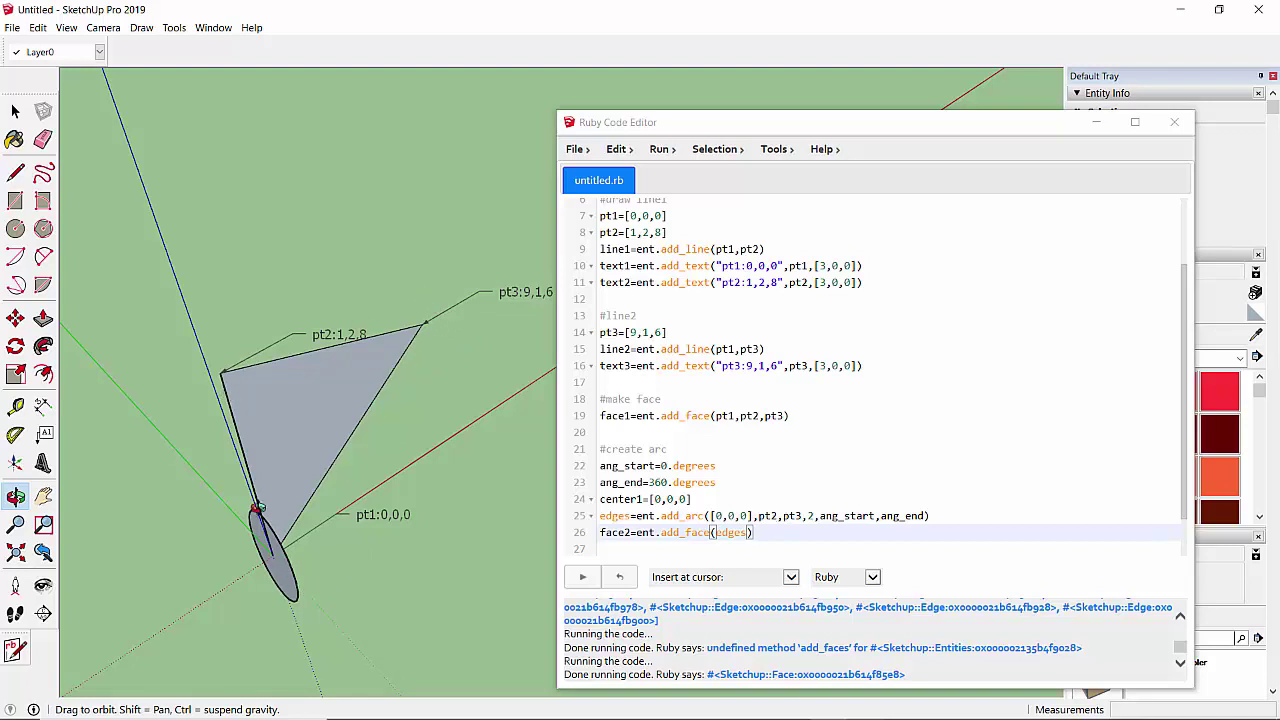
{"action": "mouse_move", "coordinate": [230, 555]}
{"action": "left_mouse_down"}
{"action": "mouse_move", "coordinate": [306, 486]}
{"action": "mouse_move", "coordinate": [480, 410]}
{"action": "left_mouse_up"}
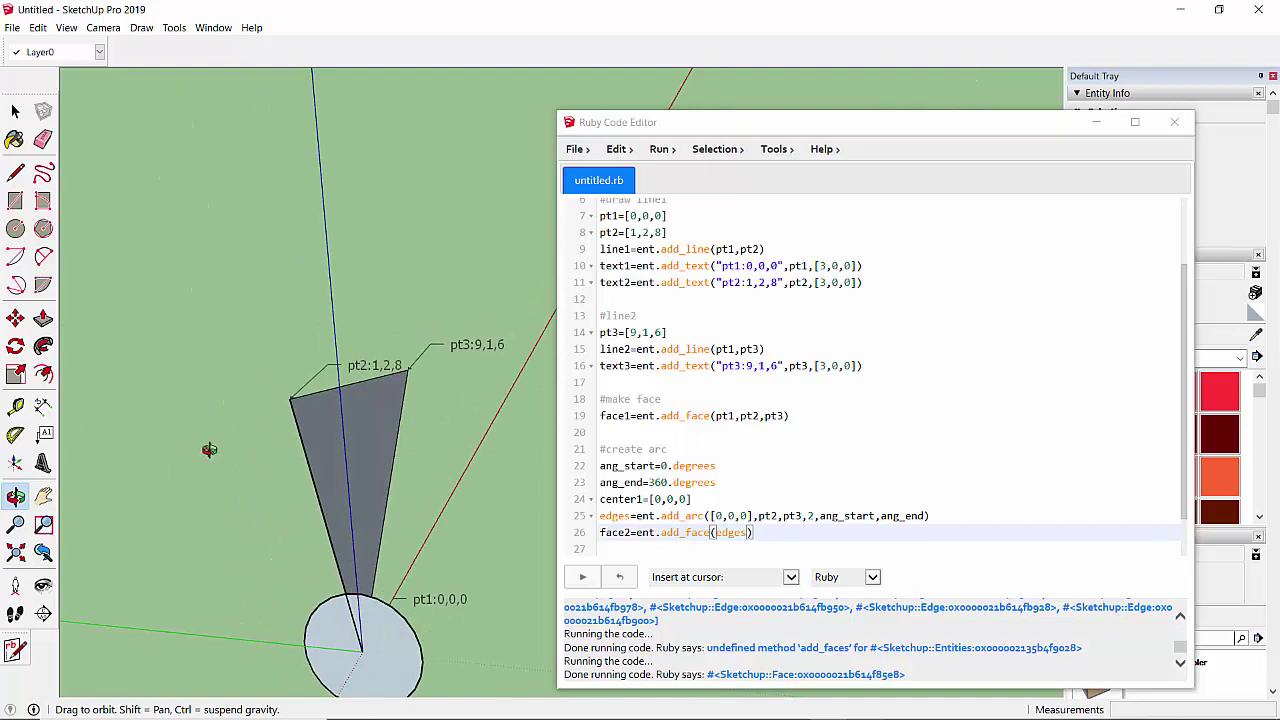
{"action": "left_click_drag", "start_coordinate": [206, 449], "coordinate": [540, 458]}
{"action": "left_click", "coordinate": [757, 462]}
{"action": "key", "text": "Up"}
{"action": "key", "text": "Up"}
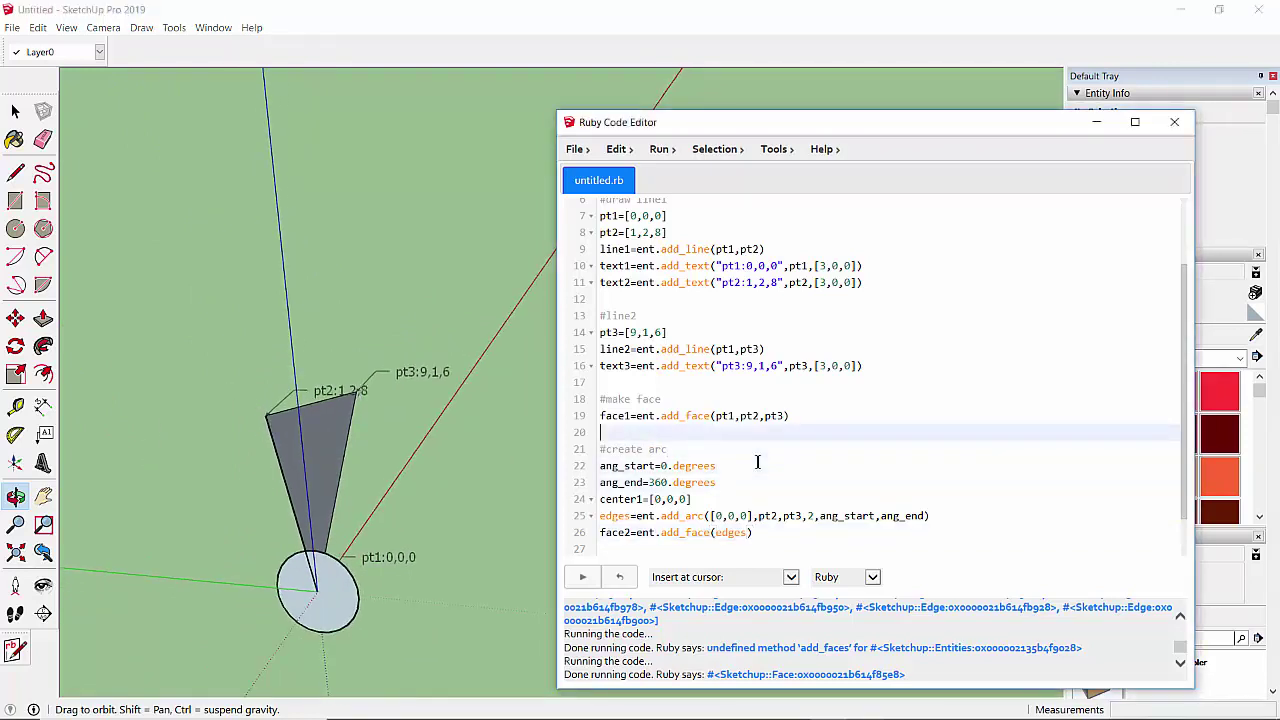
{"action": "key", "text": "Up"}
{"action": "key", "text": "Up"}
{"action": "key", "text": "Up"}
{"action": "key", "text": "Down"}
{"action": "key", "text": "Down"}
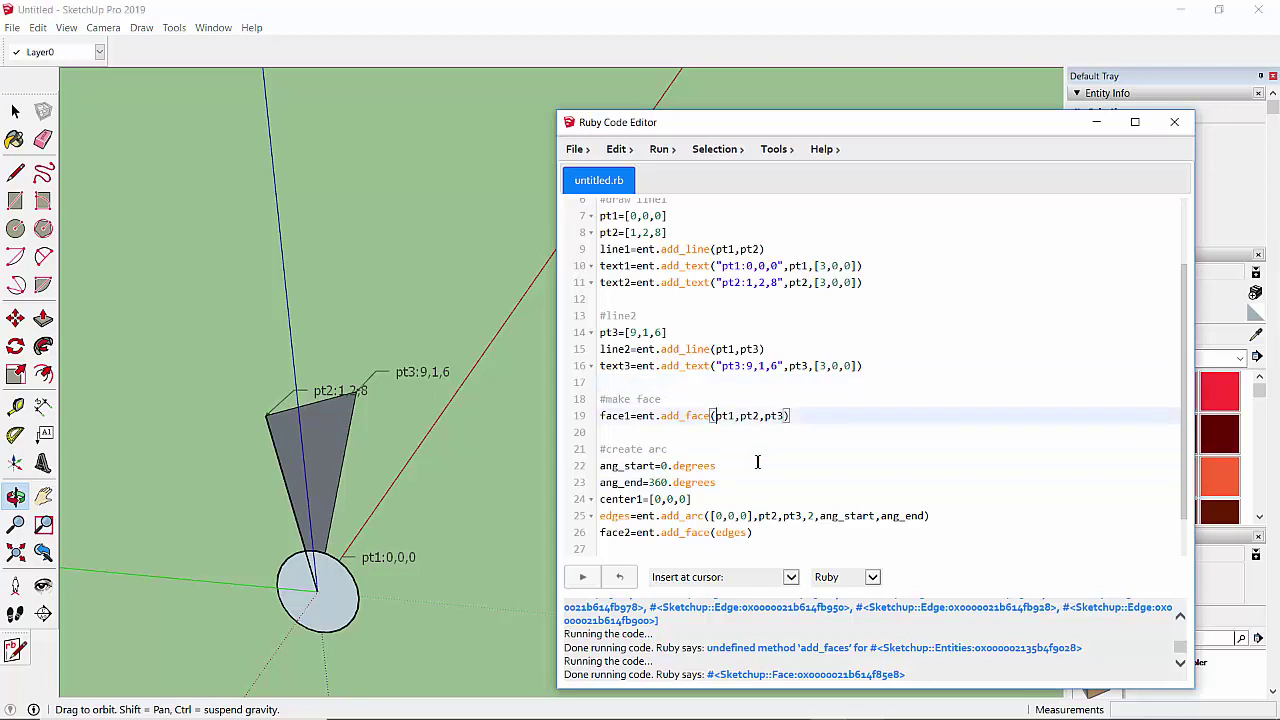
{"action": "key", "text": "Down"}
{"action": "key", "text": "Down"}
{"action": "key", "text": "Down"}
{"action": "key", "text": "Down"}
{"action": "key", "text": "Down"}
{"action": "key", "text": "Down"}
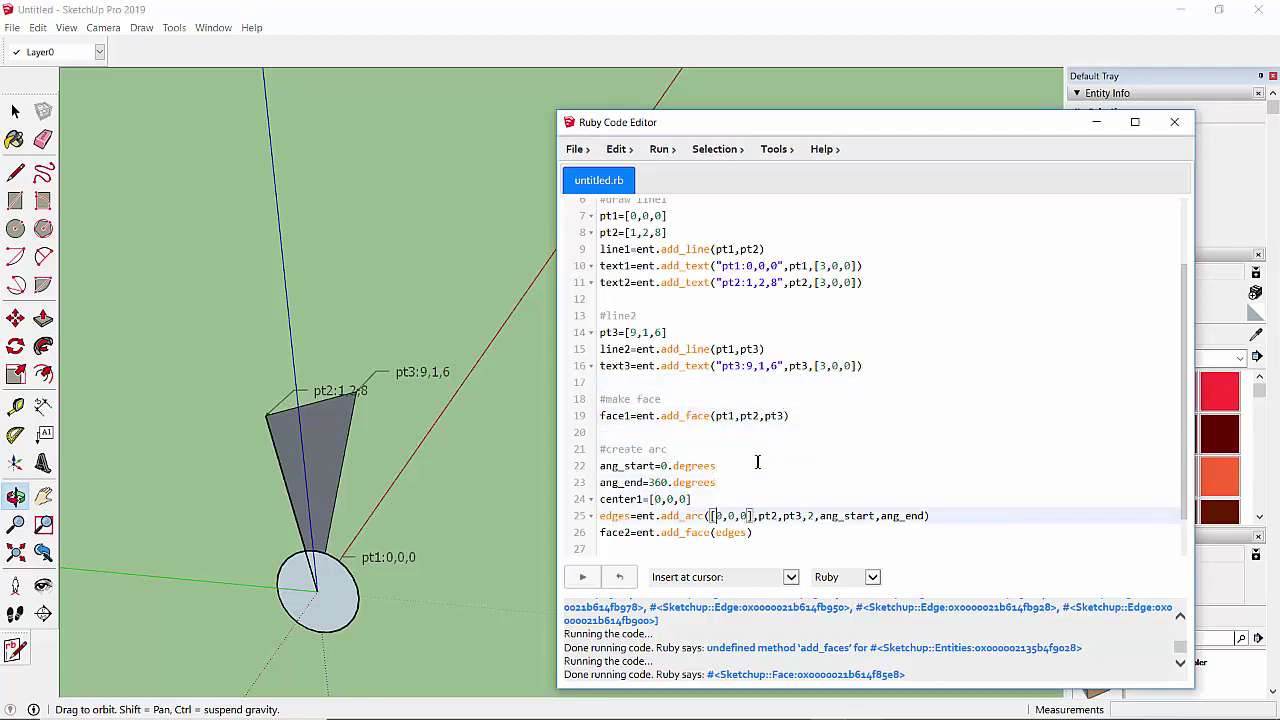
{"action": "key", "text": "Down"}
{"action": "key", "text": "Up"}
{"action": "key", "text": "Up"}
{"action": "key", "text": "Up"}
{"action": "key", "text": "Up"}
{"action": "key", "text": "Up"}
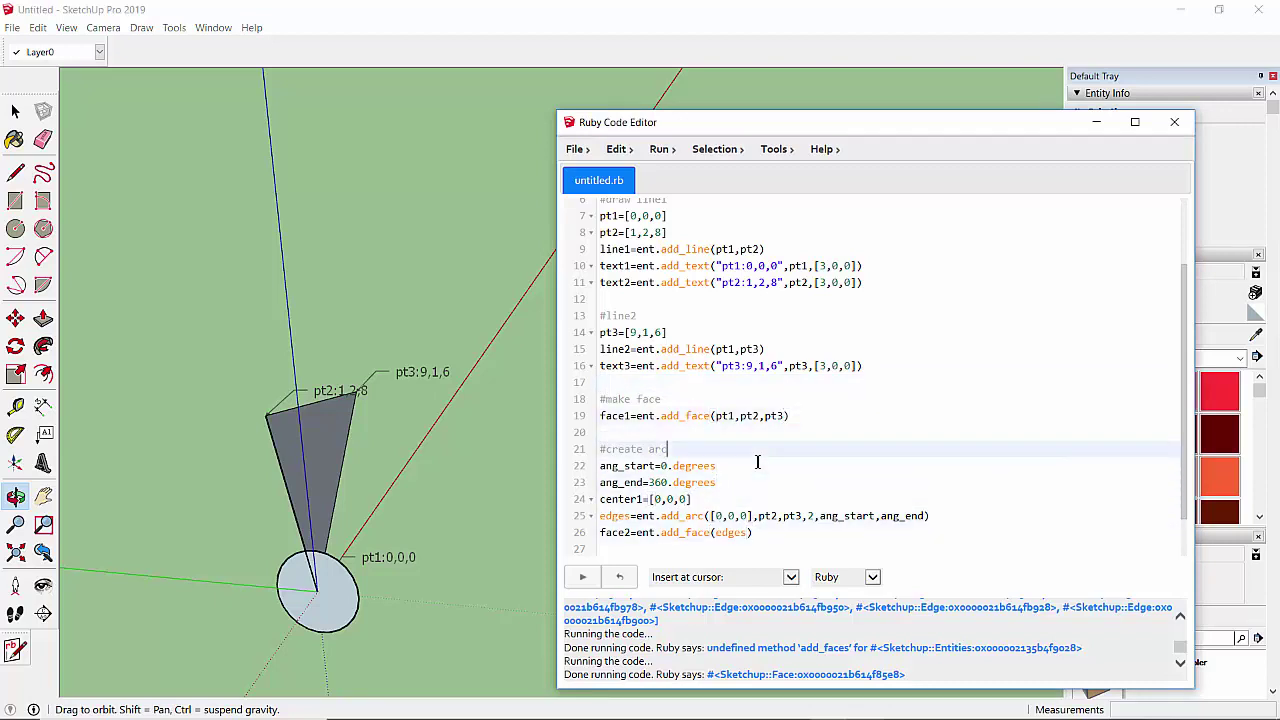
{"action": "key", "text": "Up"}
{"action": "key", "text": "Up"}
{"action": "key", "text": "Up"}
{"action": "key", "text": "Up"}
{"action": "key", "text": "Up"}
{"action": "key", "text": "Up"}
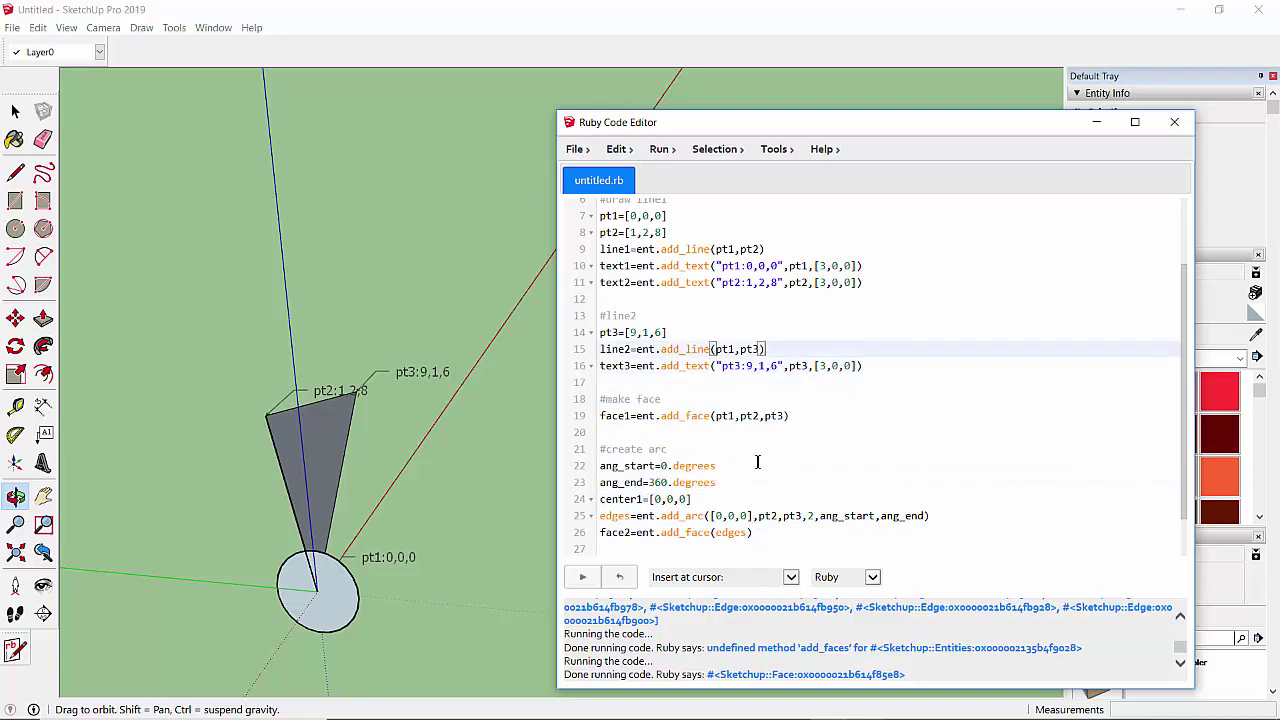